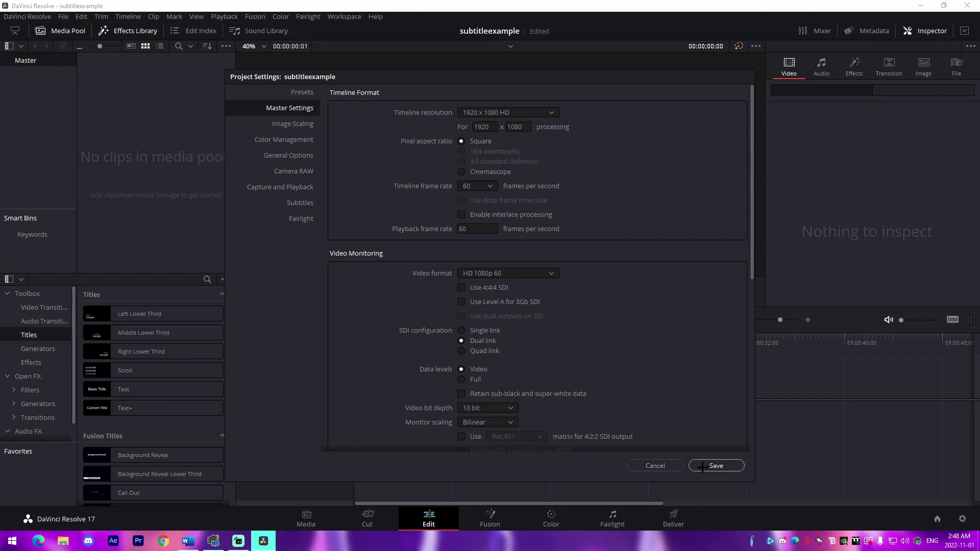
- Save the project settings and place MVI_0393.MOV from the Documents subfolder 2022_10_02 on the timeline
click(715, 465)
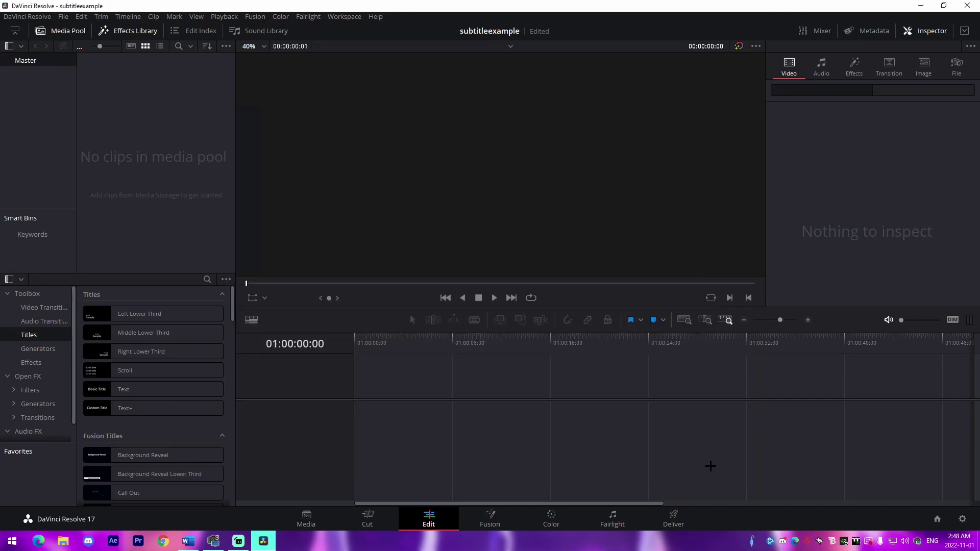
key(super+e)
scroll(283, 314, down, 2)
scroll(283, 316, down, 8)
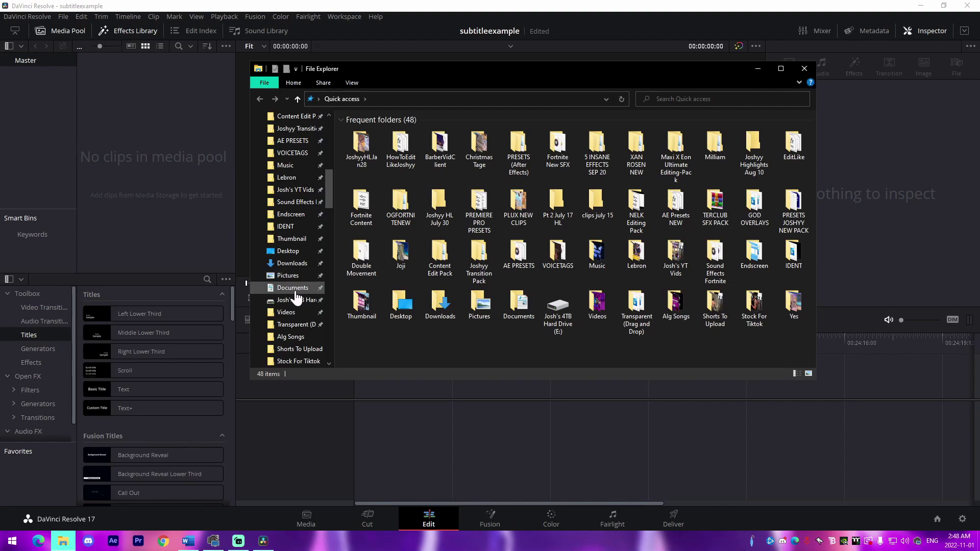
click(292, 288)
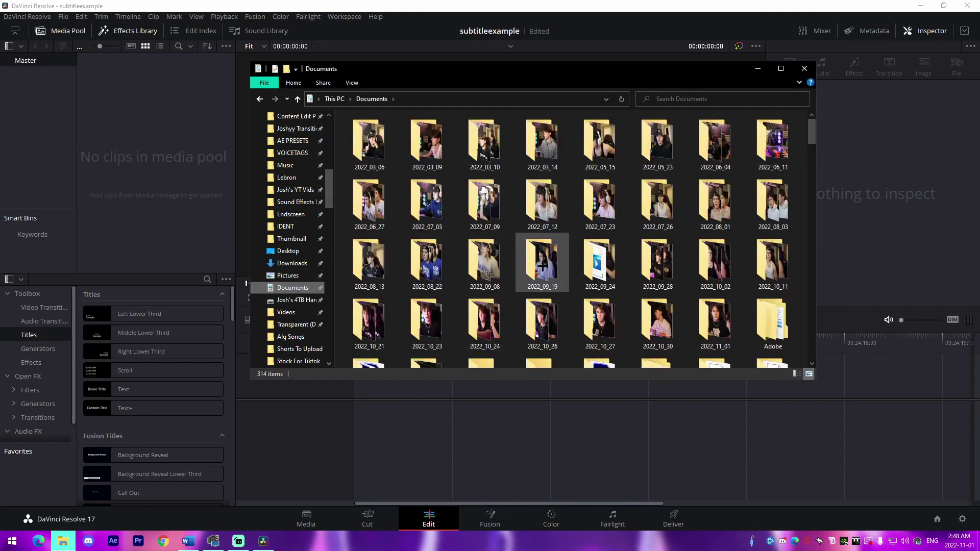
double_click(717, 262)
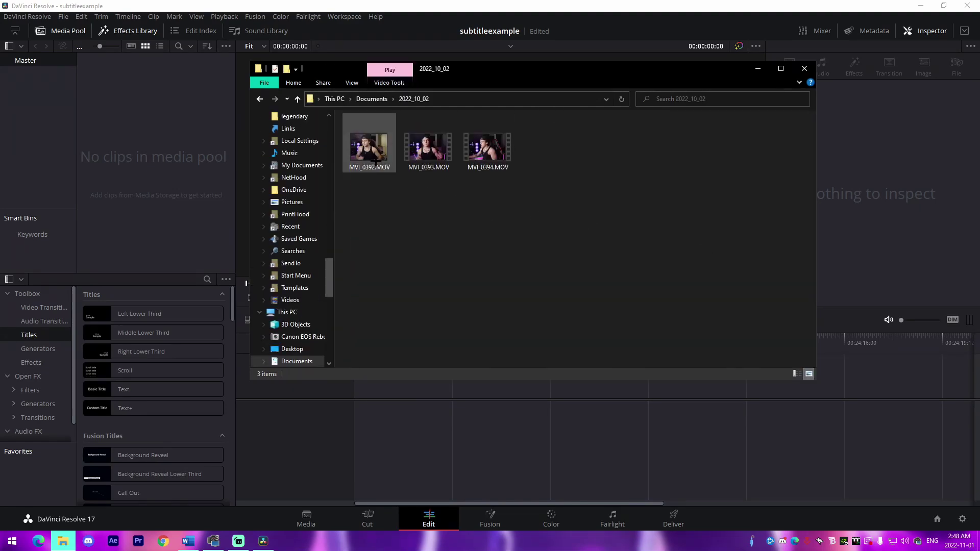
drag(424, 153, 452, 385)
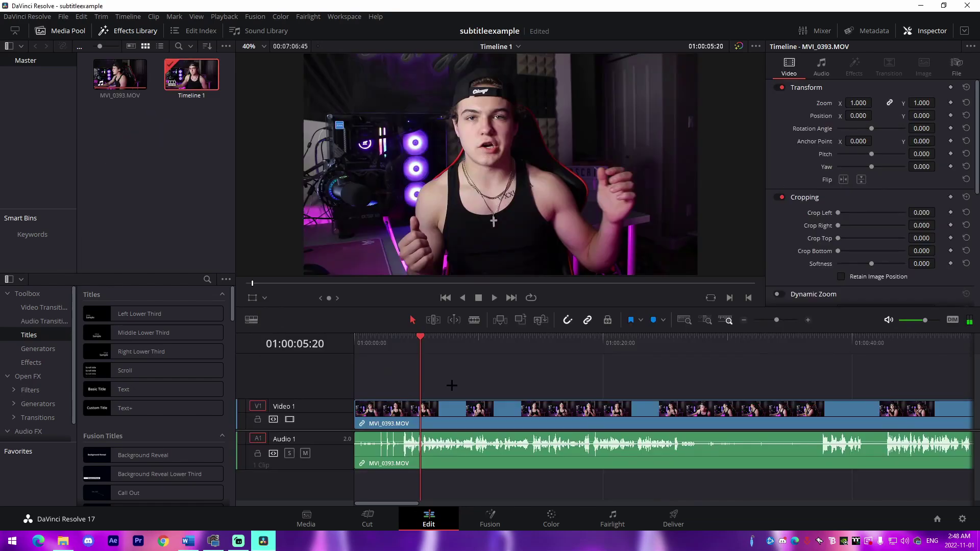
- Split the MVI_0393.MOV clip at about 4 and 9 seconds, around the opening spoken sentence
key(b)
click(404, 412)
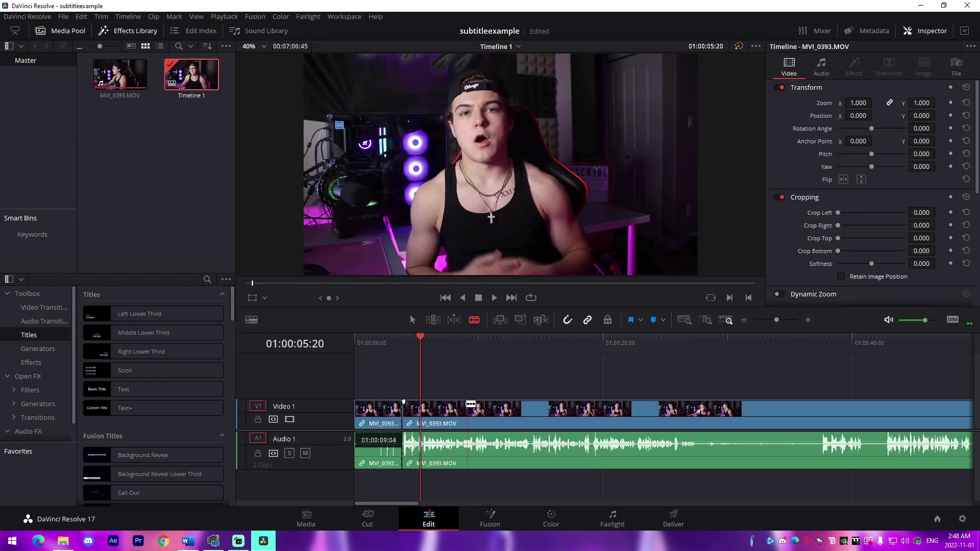
click(464, 411)
key(a)
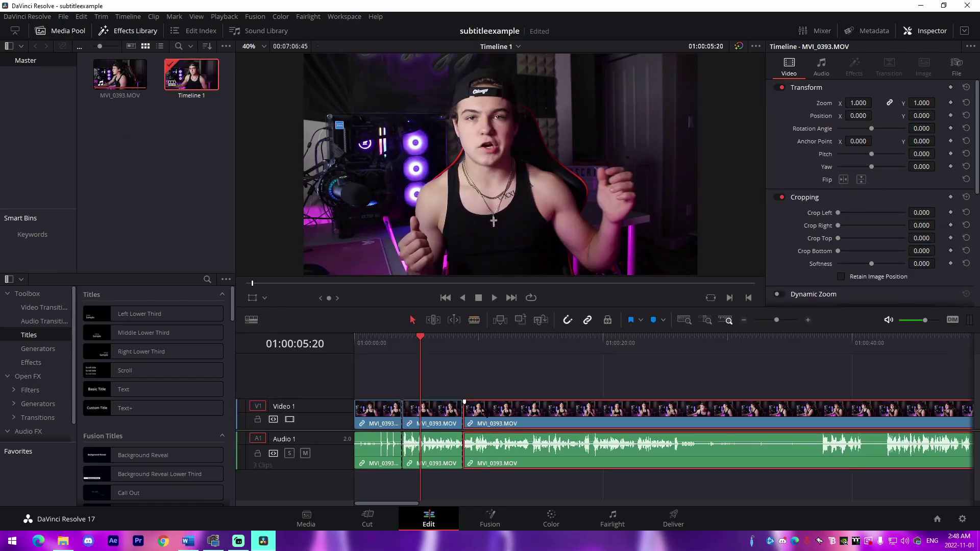
- Delete the clip parts before and after the kept section and move that section to the timeline's start
key(Delete)
click(378, 416)
key(Delete)
drag(424, 420, 375, 419)
click(372, 359)
click(356, 345)
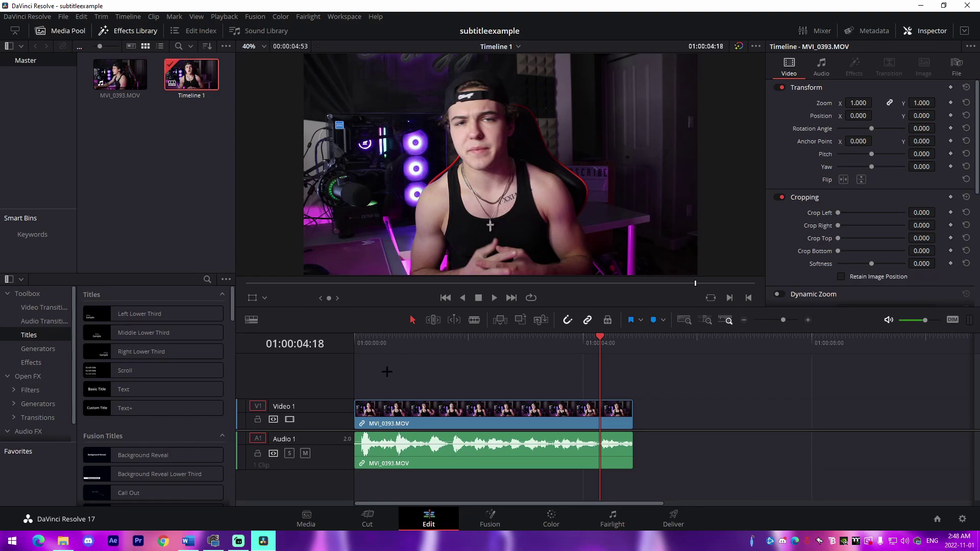
- Add clip markers at the phrase breaks, at 01:00:01:39 and 01:00:02:38
key(Home)
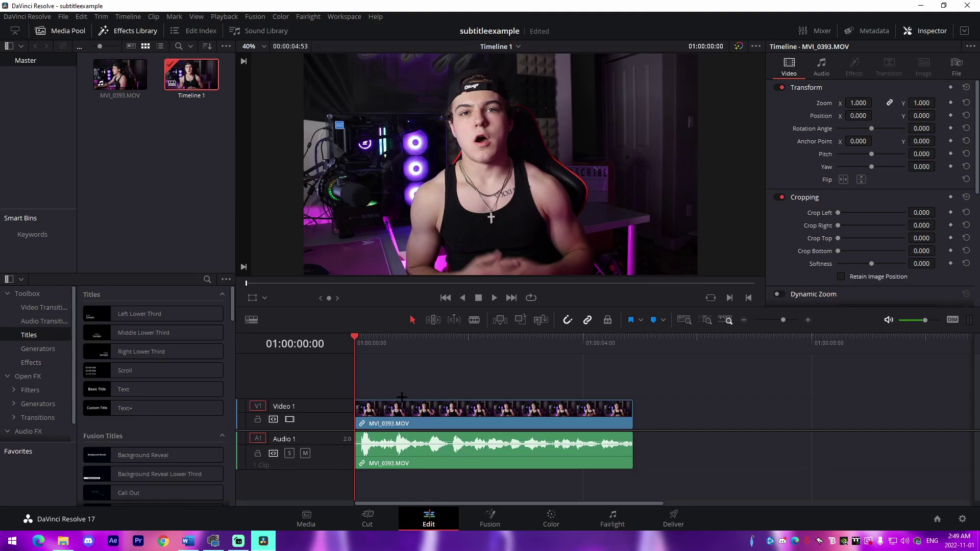
key(space)
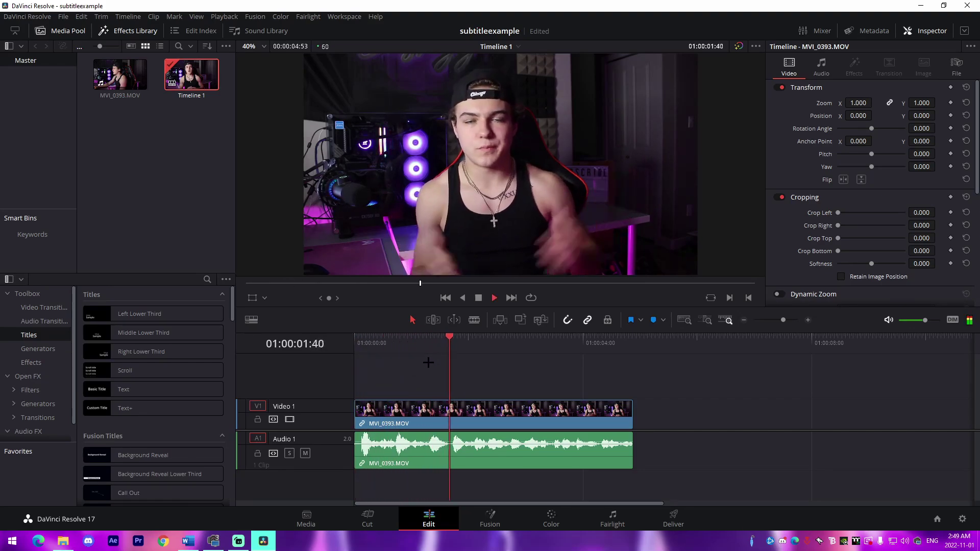
key(space)
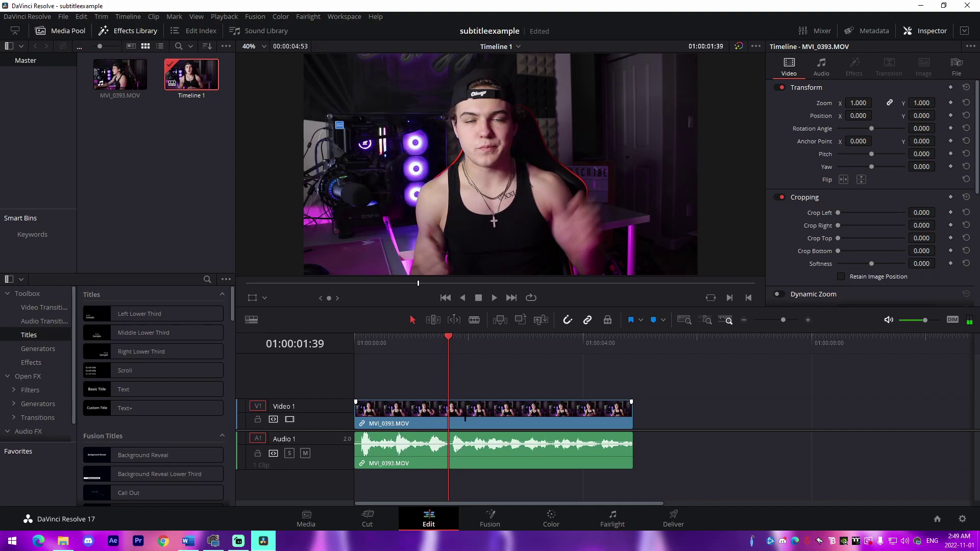
key(m)
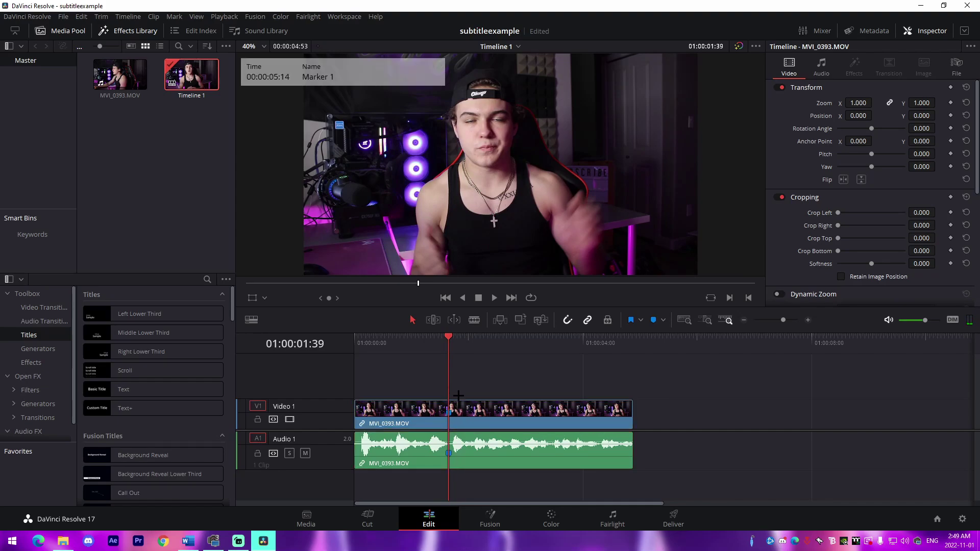
click(504, 340)
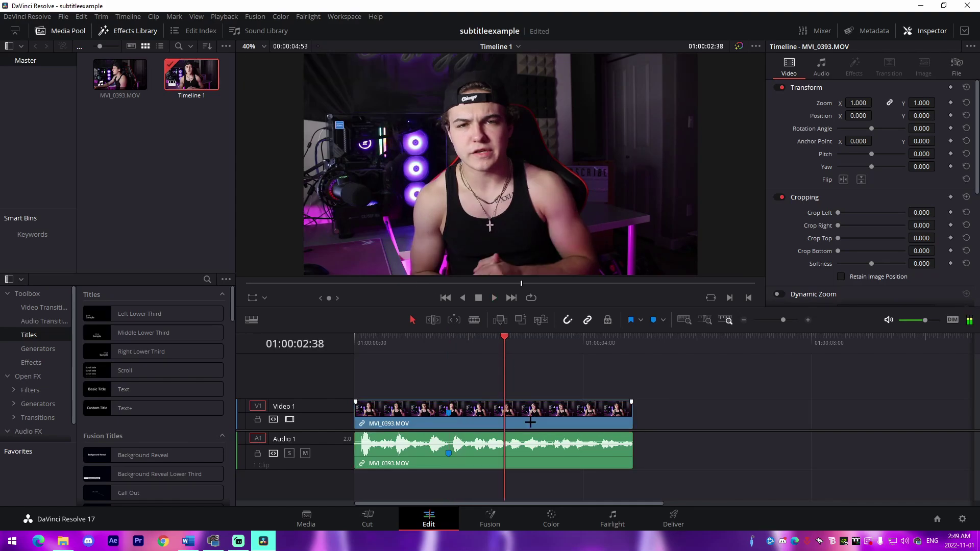
click(527, 417)
key(m)
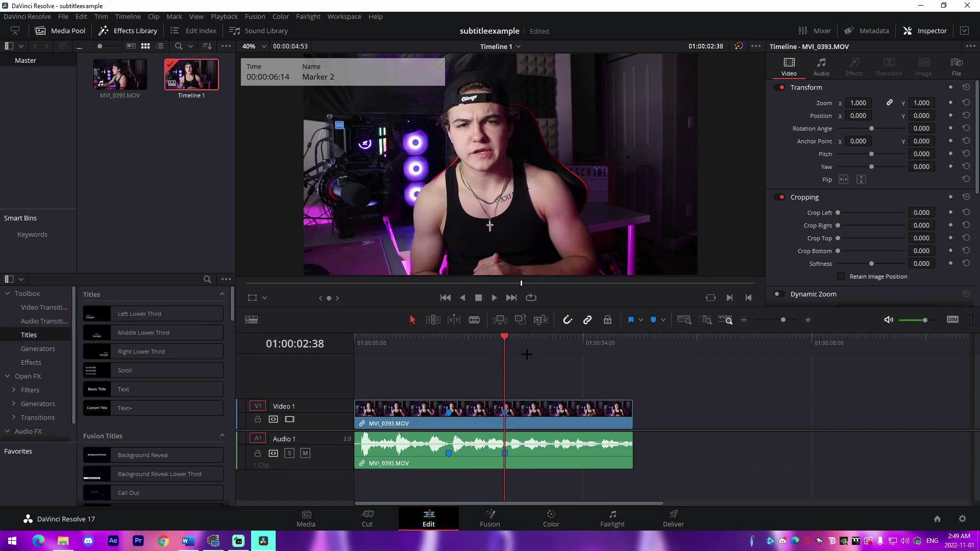
- Play on to the end of the third phrase and trim the clip's end to 01:00:03:40
key(space)
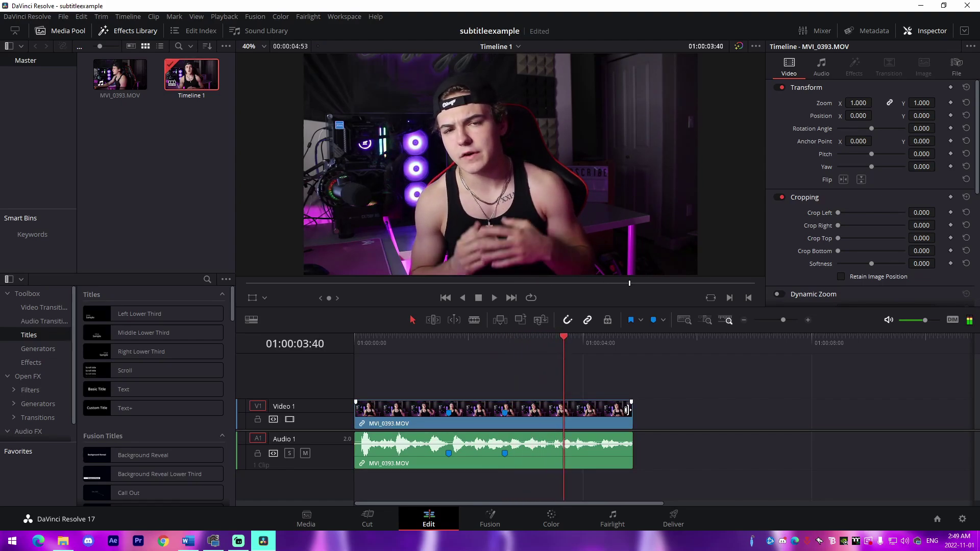
drag(628, 411, 558, 409)
drag(373, 341, 447, 395)
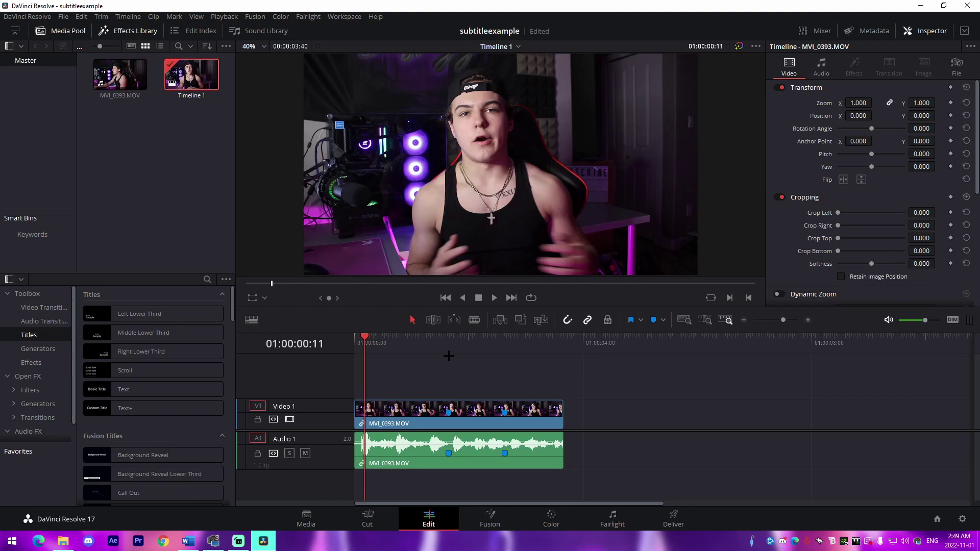
drag(449, 356, 506, 398)
drag(506, 354, 562, 398)
- Place a basic Text title on a track above the clip and trim it to end with the clip
click(381, 341)
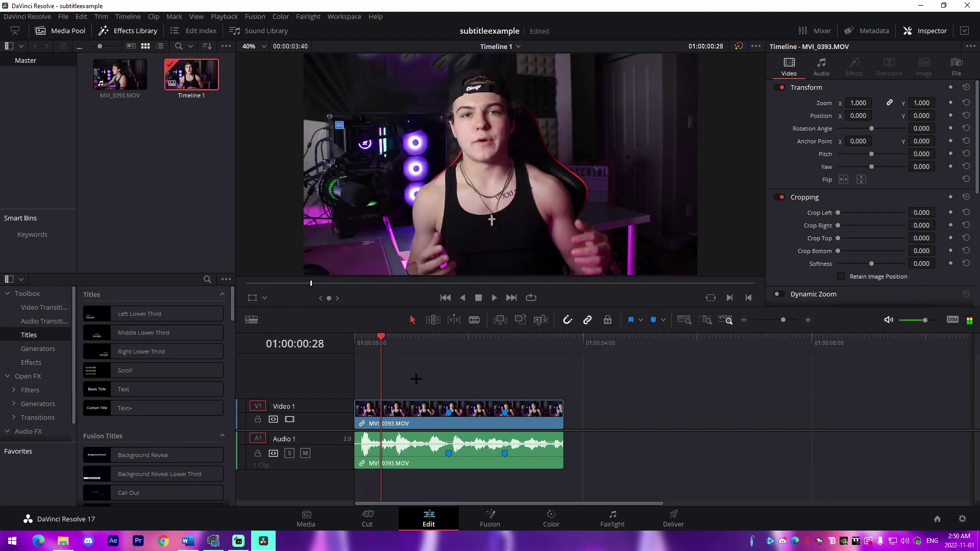
key(Down)
drag(124, 389, 365, 391)
drag(648, 383, 564, 382)
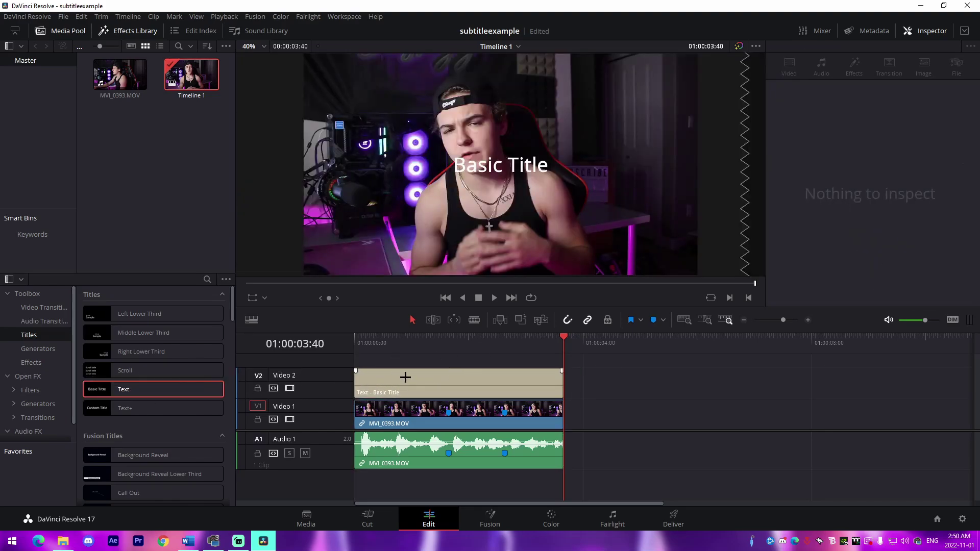
- Split the Text title at both clip markers into three sections
key(b)
click(449, 383)
click(504, 383)
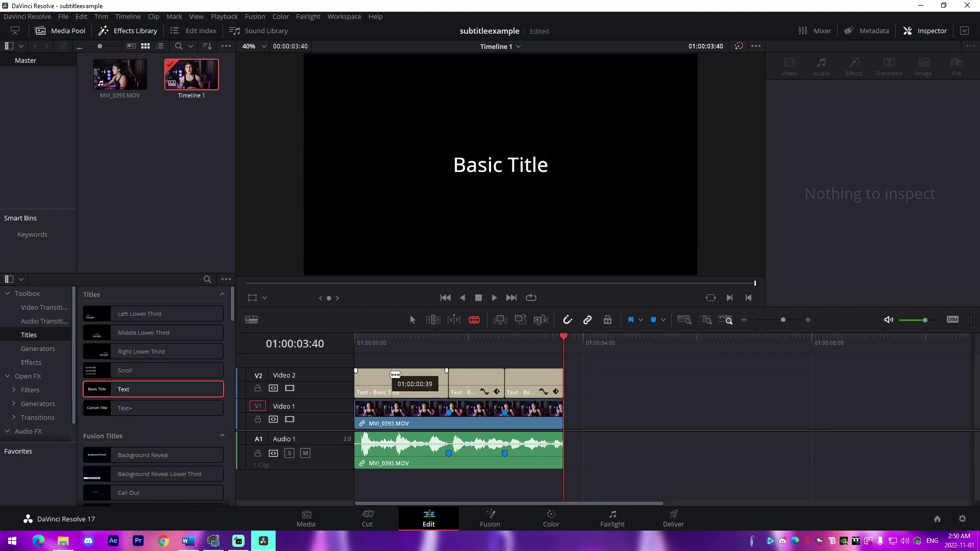
- Set the first title's font family to Burbank Big Rg Bk
key(Home)
click(412, 320)
click(427, 378)
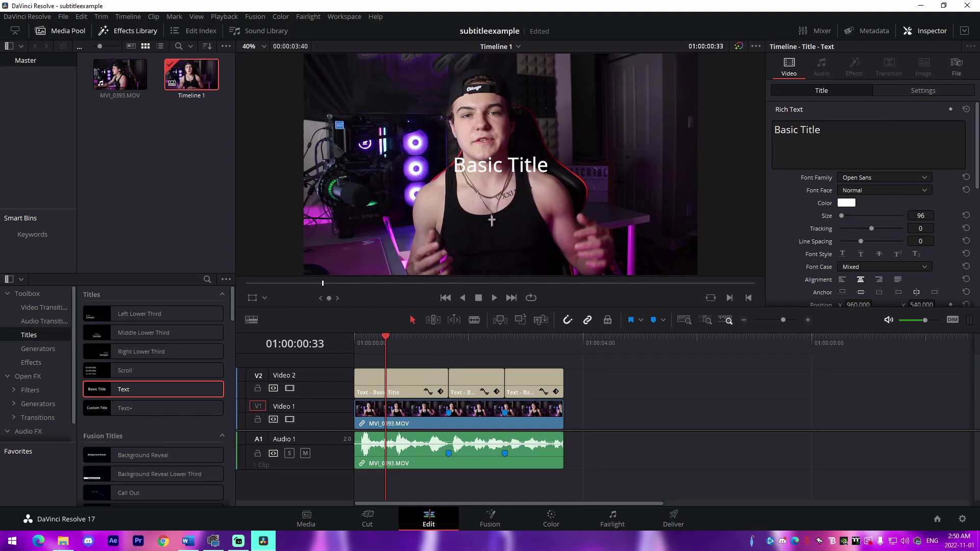
click(843, 178)
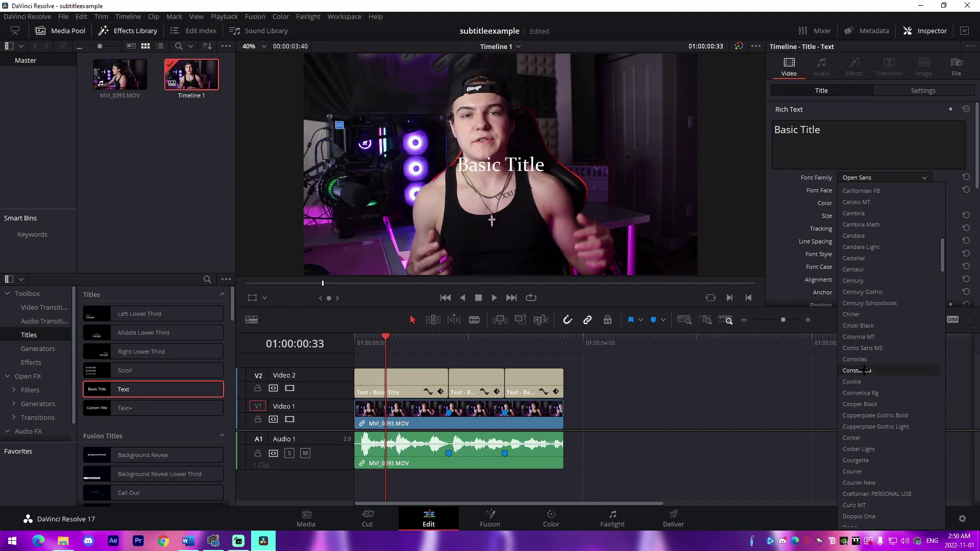
scroll(877, 348, up, 10)
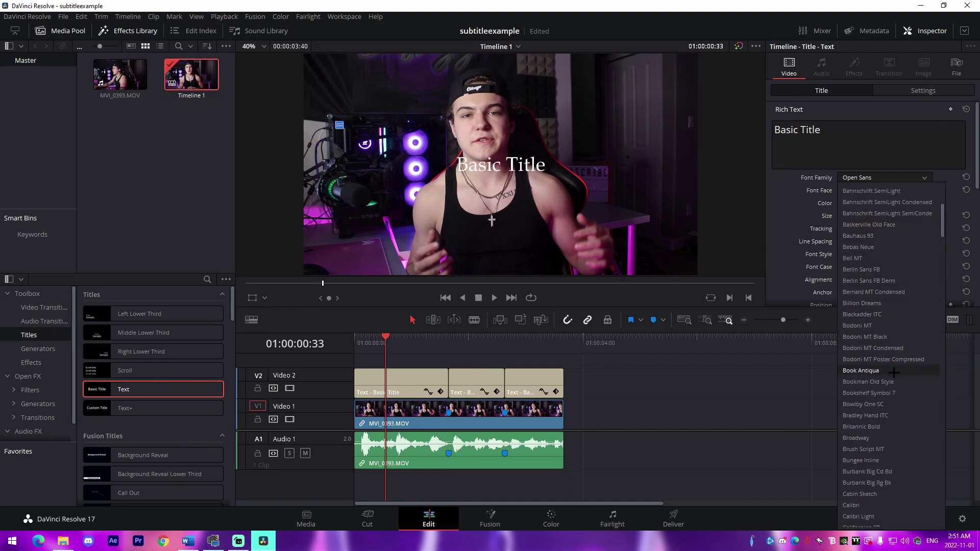
scroll(870, 307, down, 5)
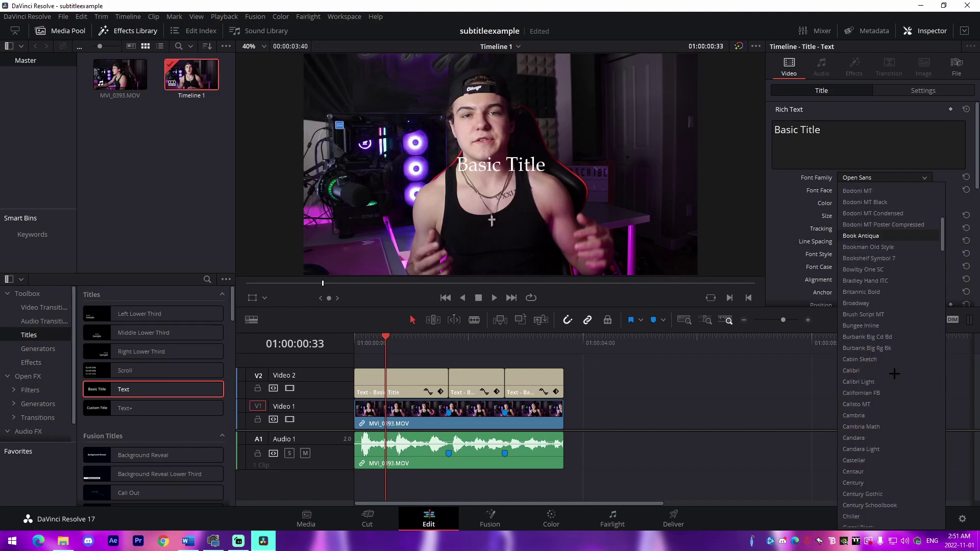
click(869, 348)
- Replace the first title's text with "What's Up Guys"
key(space)
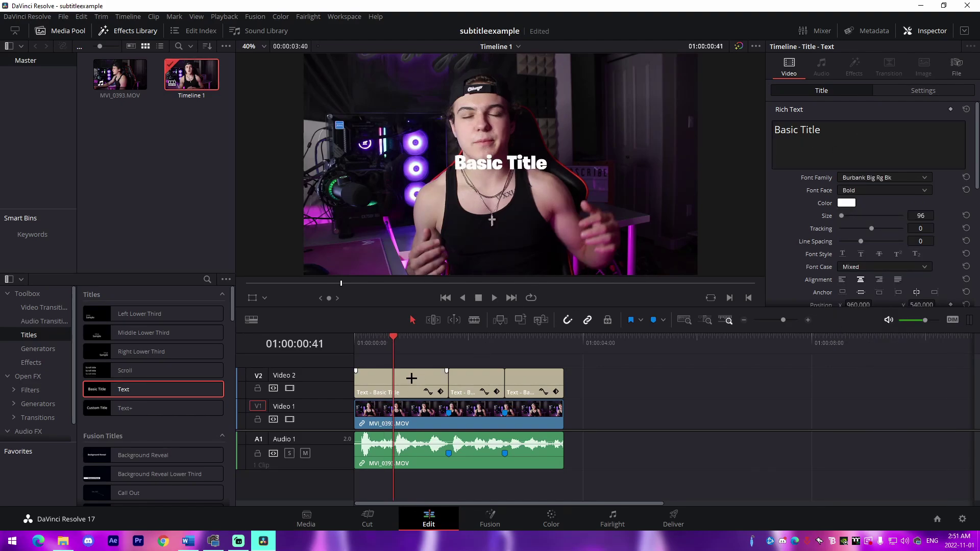
click(414, 380)
drag(840, 134, 774, 132)
text(What's Up Guys)
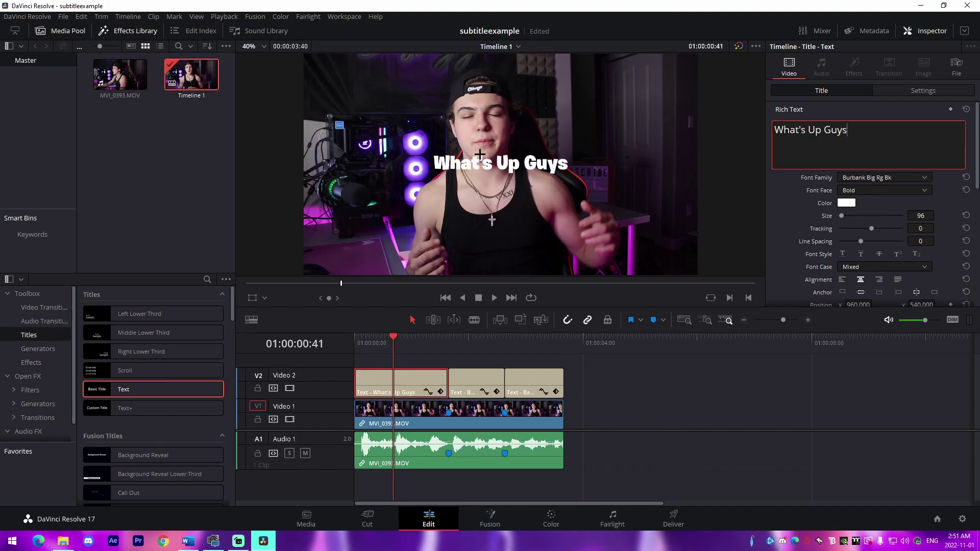
- Set the "What's Up Guys" title's size to 120 and its Y position to 81
scroll(480, 154, up, 2)
scroll(455, 181, down, 3)
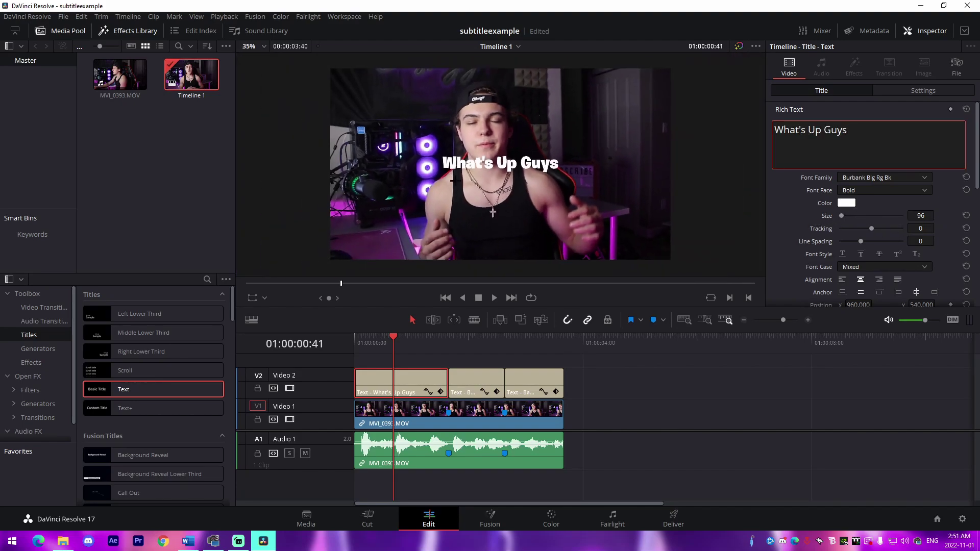
drag(928, 229, 931, 183)
key(ctrl+z)
scroll(901, 202, down, 3)
scroll(820, 253, up, 1)
click(667, 420)
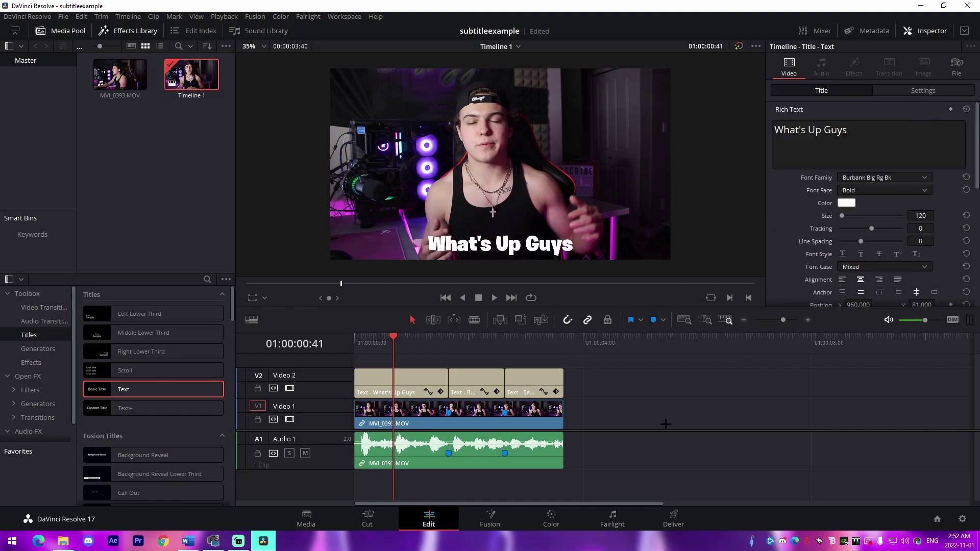
- Set the second title's Y position to 81 to match the first title, and check its placement by scrubbing
click(399, 376)
scroll(908, 275, down, 1)
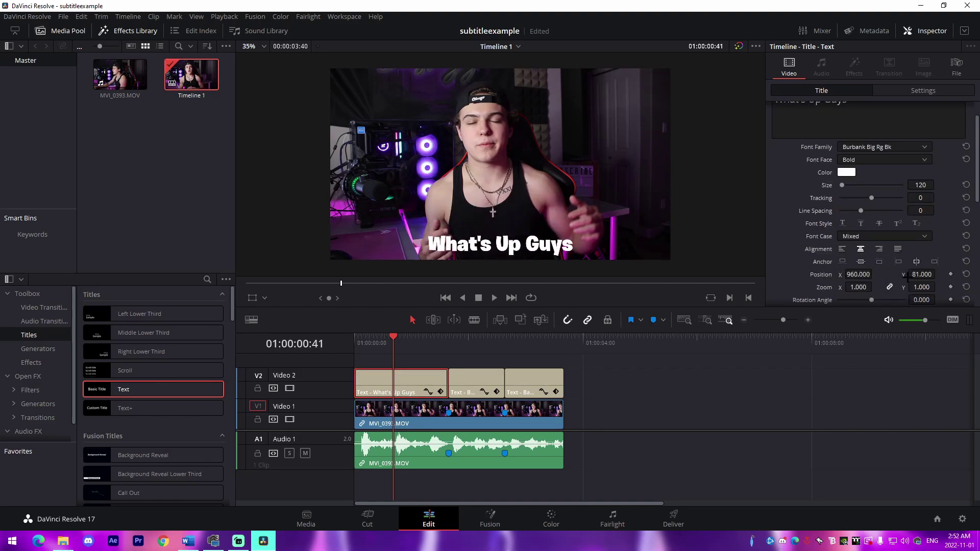
click(462, 378)
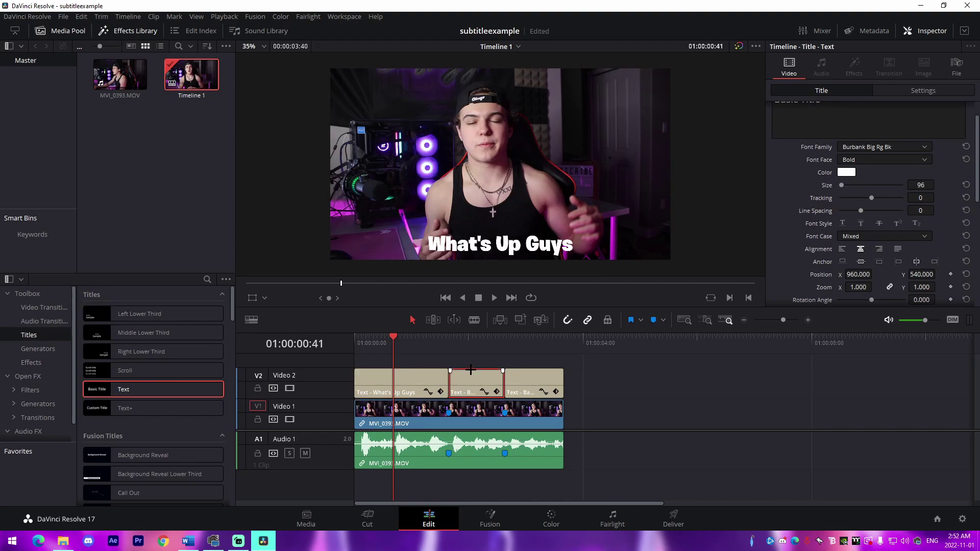
click(922, 274)
text(81)
key(Return)
click(468, 348)
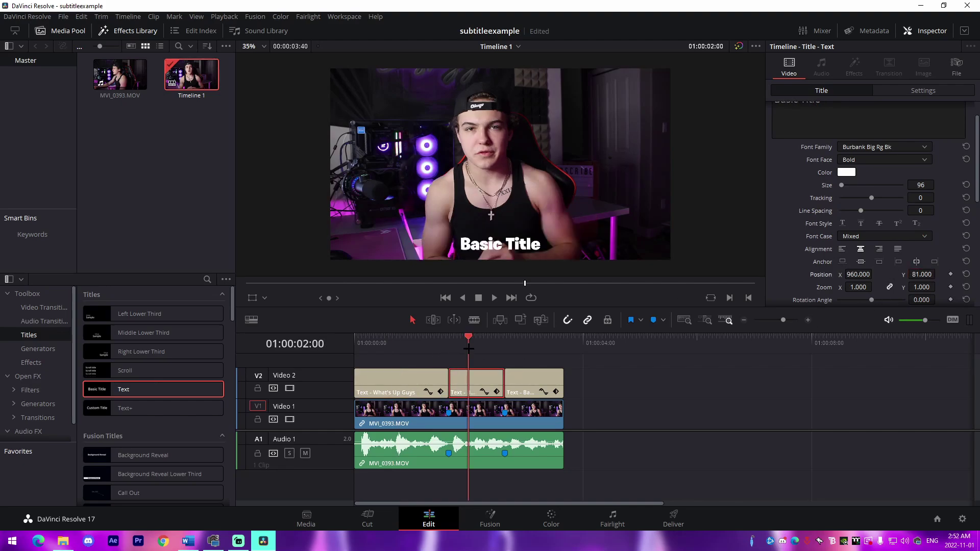
mouse_move(468, 349)
mouse_down()
mouse_move(429, 347)
mouse_move(503, 342)
mouse_up()
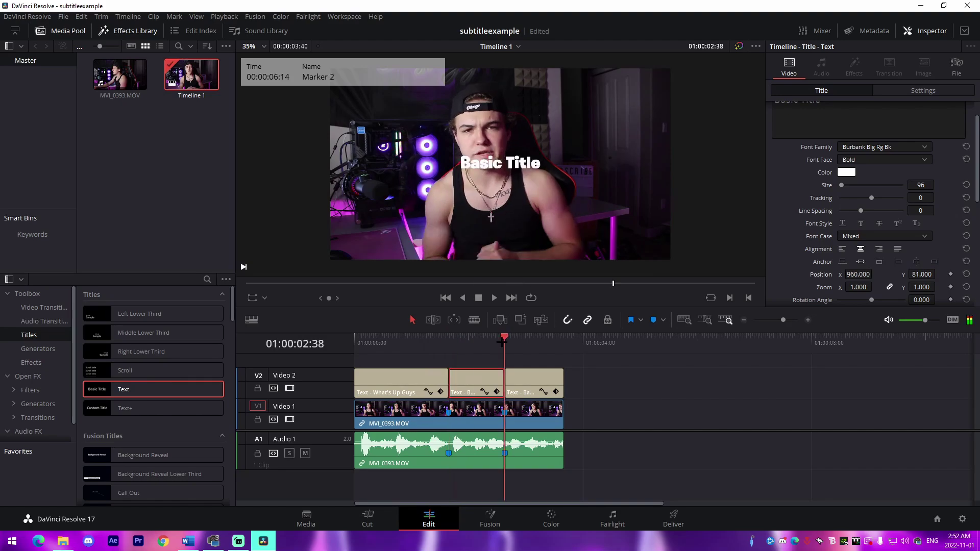
drag(502, 343, 519, 343)
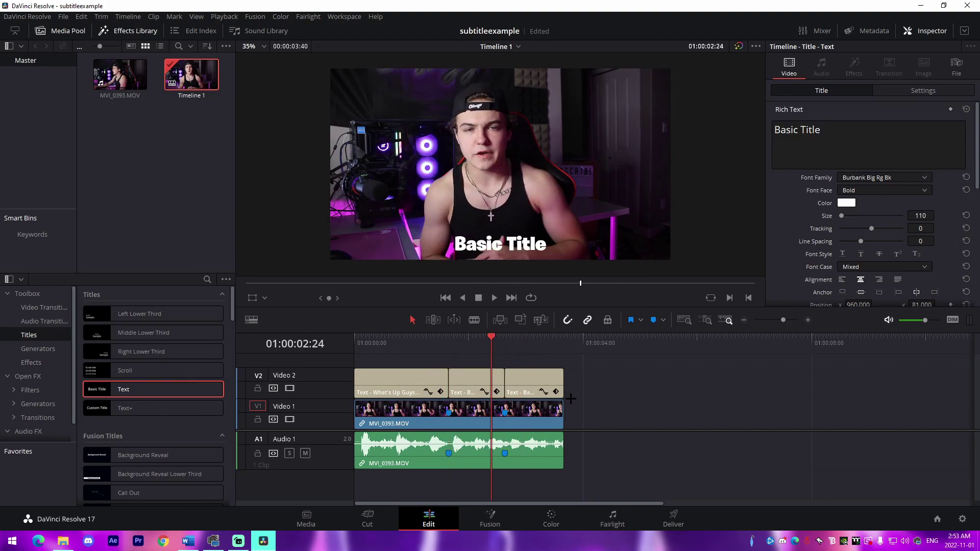
- Replace the second title's text with "Back With Another Video"
click(470, 376)
drag(838, 132, 735, 136)
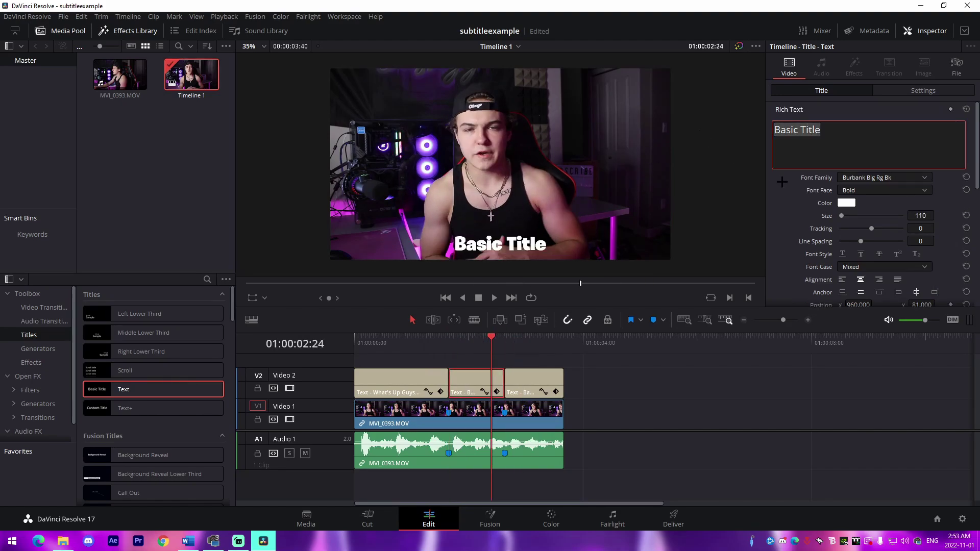
text(Back With Another Video)
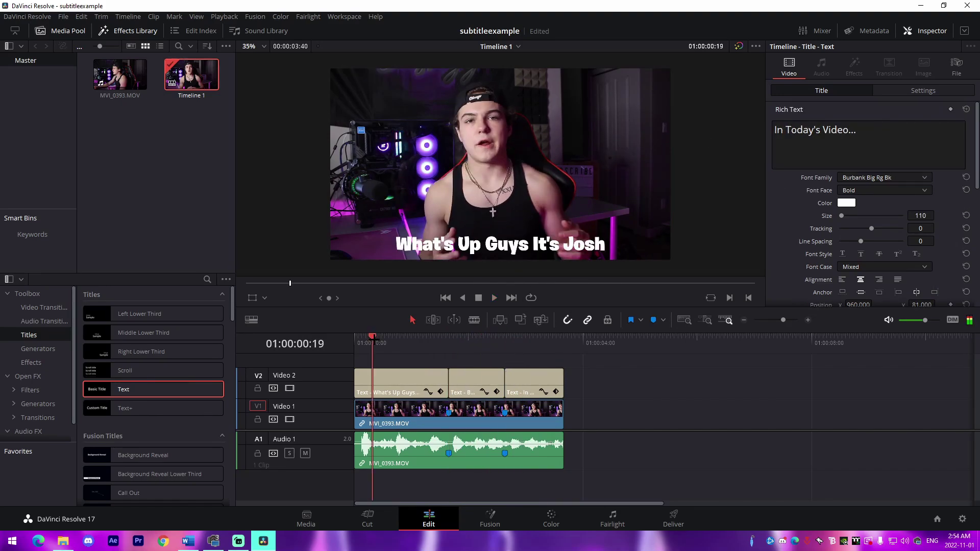
- Set the first title's drop shadow offset to X 10 and Y -8
click(431, 373)
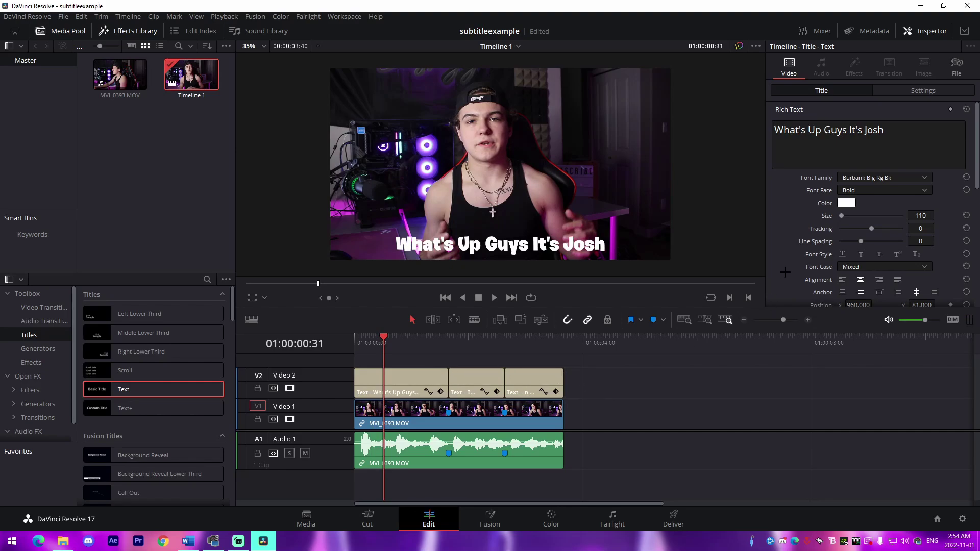
scroll(785, 272, down, 3)
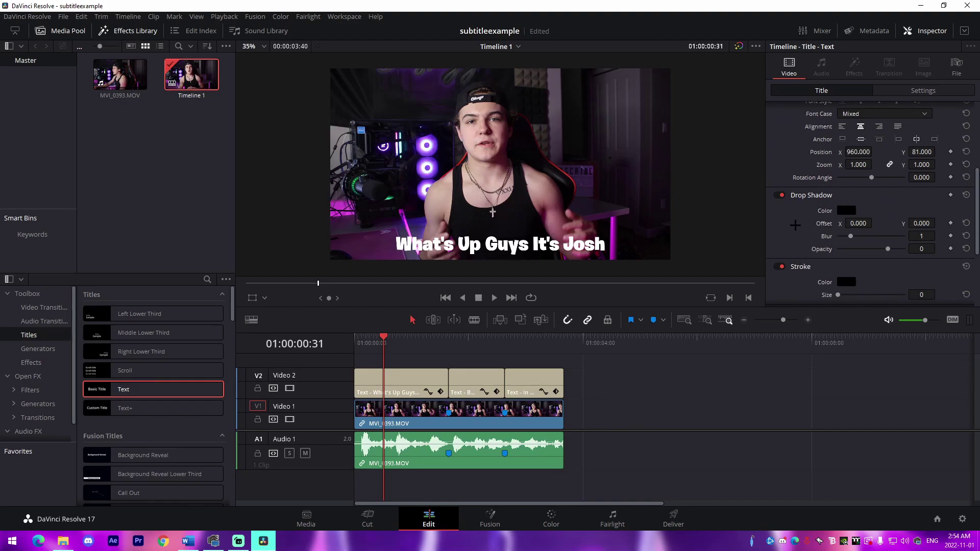
drag(854, 223, 875, 223)
click(423, 379)
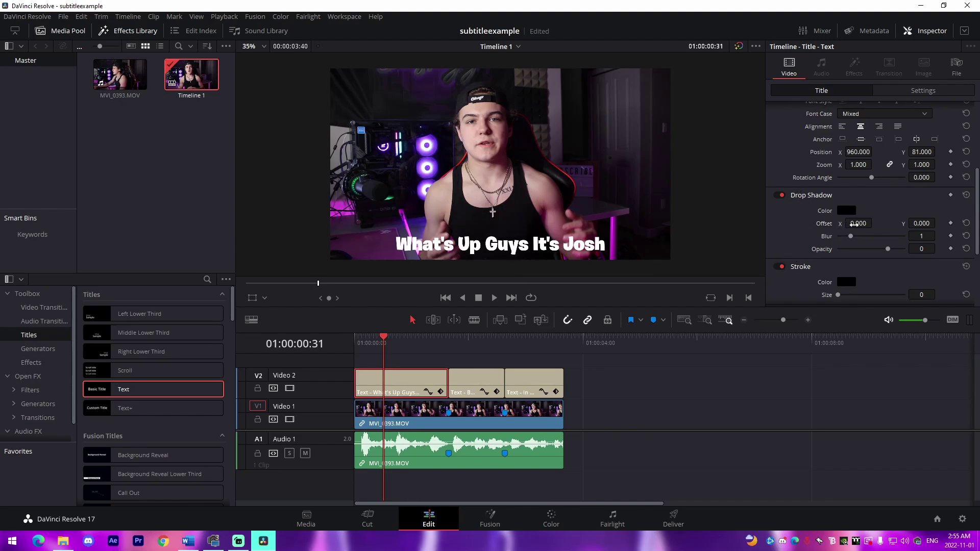
drag(854, 224, 875, 222)
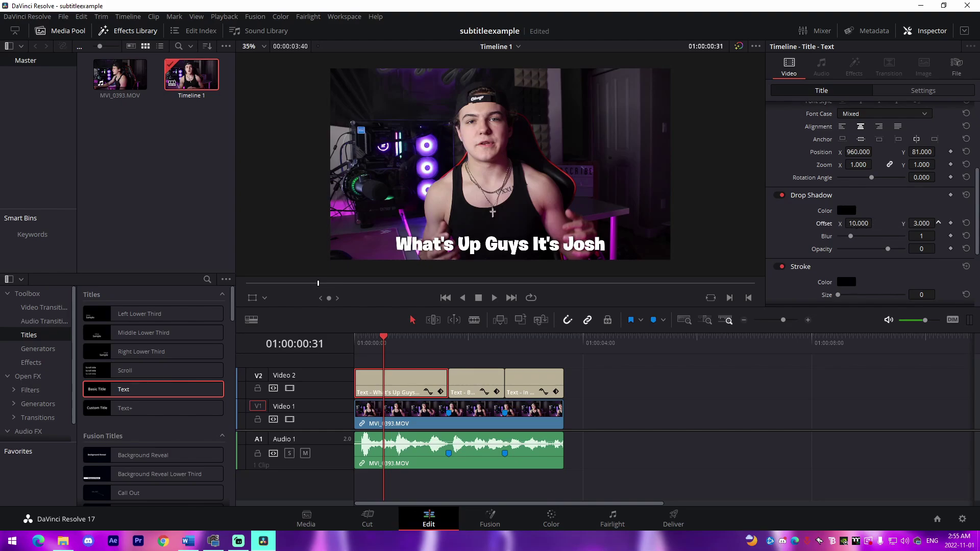
drag(939, 223, 938, 223)
- Give the first title a black stroke with a size of 1
click(407, 377)
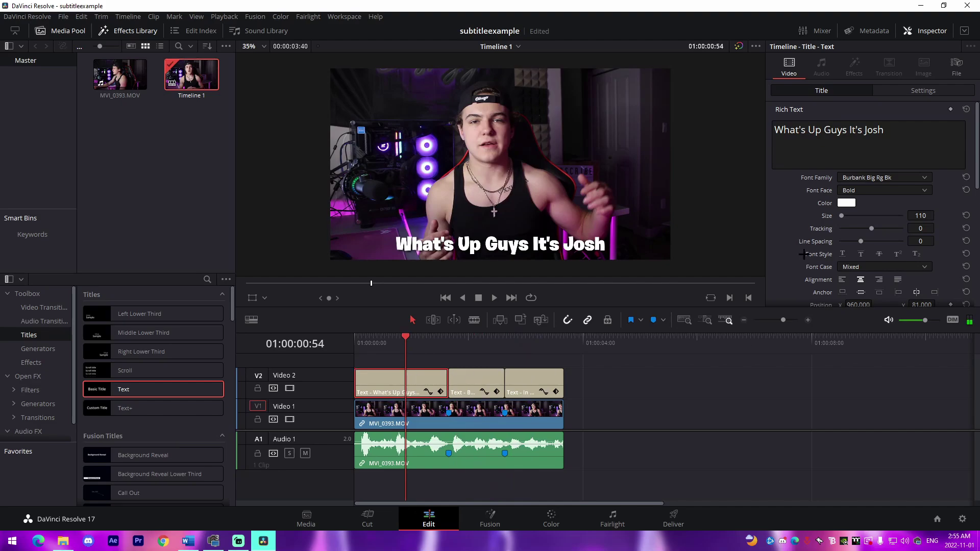
scroll(790, 218, down, 3)
scroll(789, 218, down, 1)
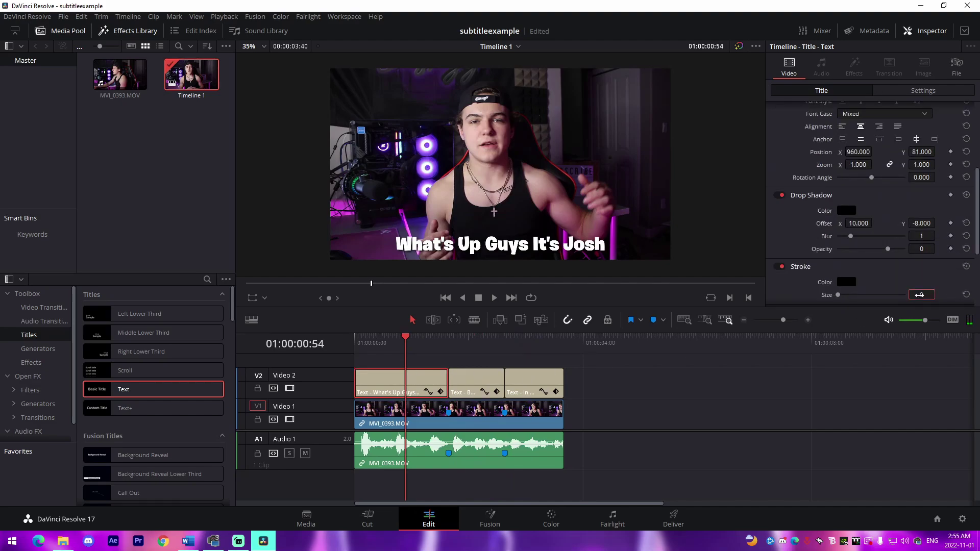
drag(921, 295, 920, 295)
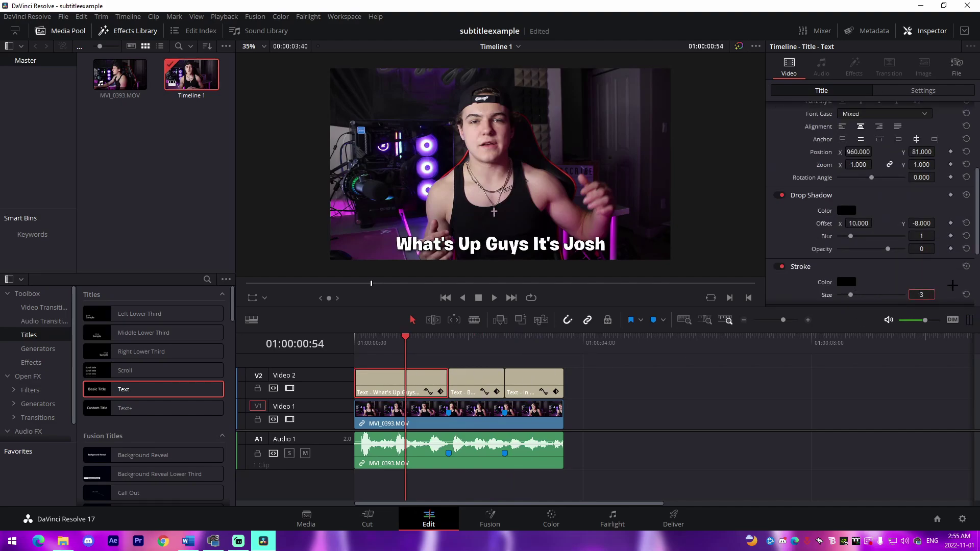
double_click(929, 295)
text(2)
key(Return)
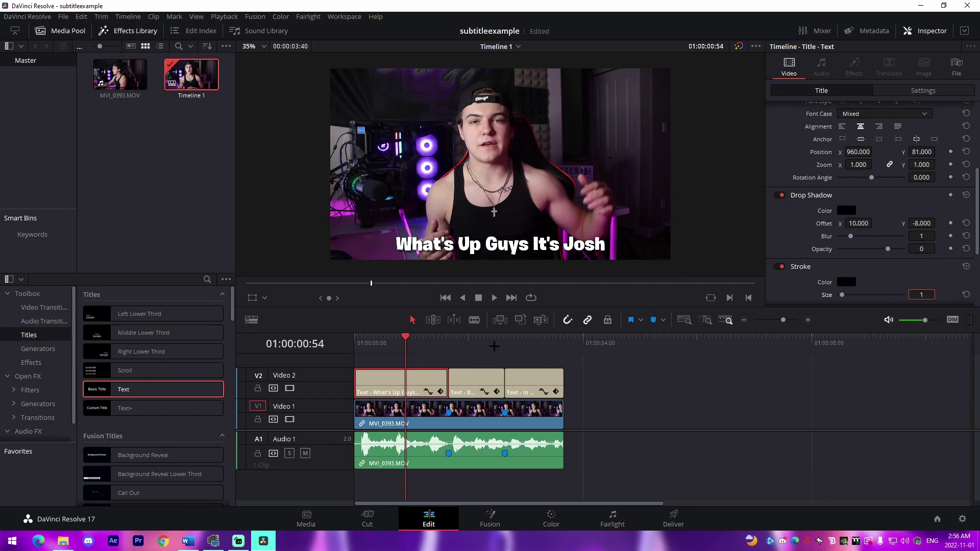
- Set the stroke size to 1 on the second and third titles, and scrub through the timeline to check them
click(462, 377)
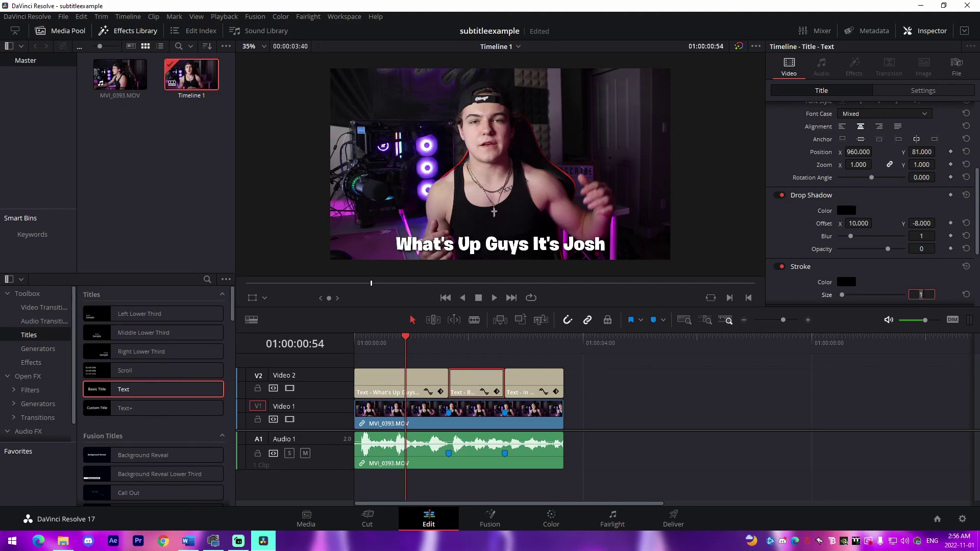
click(634, 415)
click(537, 377)
scroll(883, 276, down, 5)
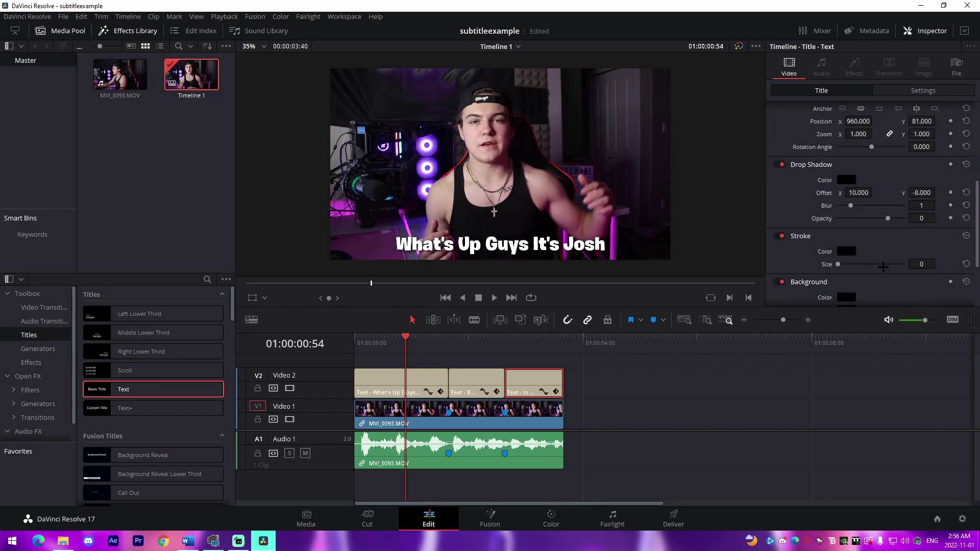
scroll(883, 267, down, 3)
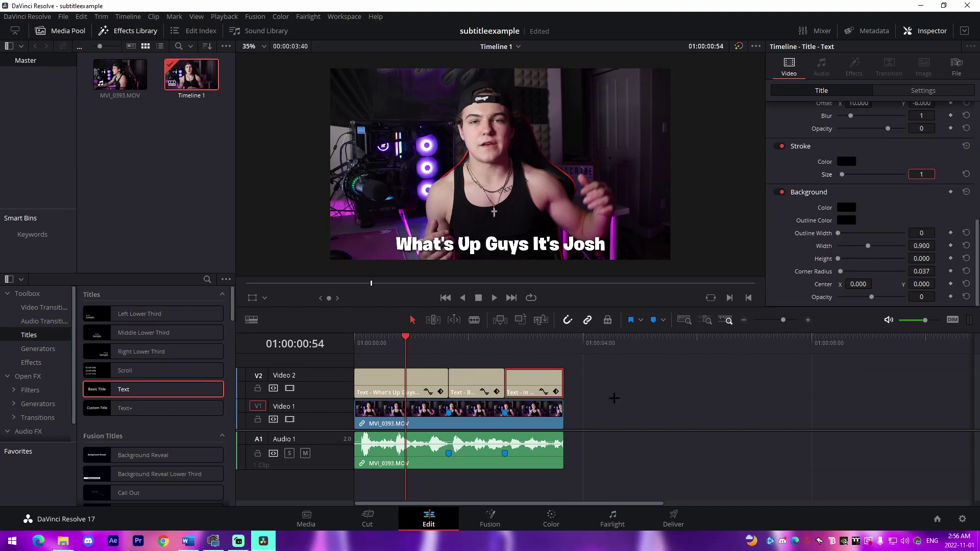
click(613, 399)
drag(416, 345, 439, 348)
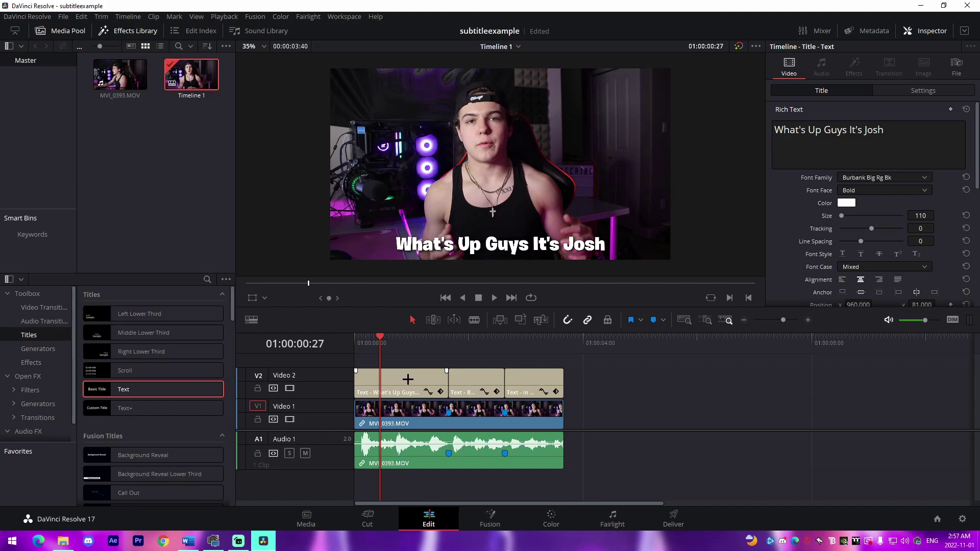
- Convert each of the three titles on Video 2 into its own compound clip
right_click(401, 378)
click(426, 389)
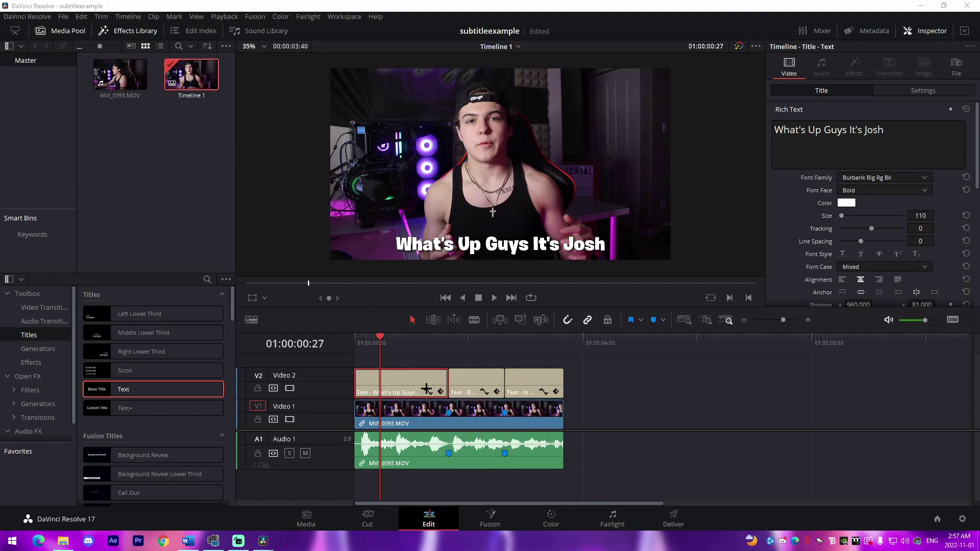
click(552, 298)
right_click(470, 377)
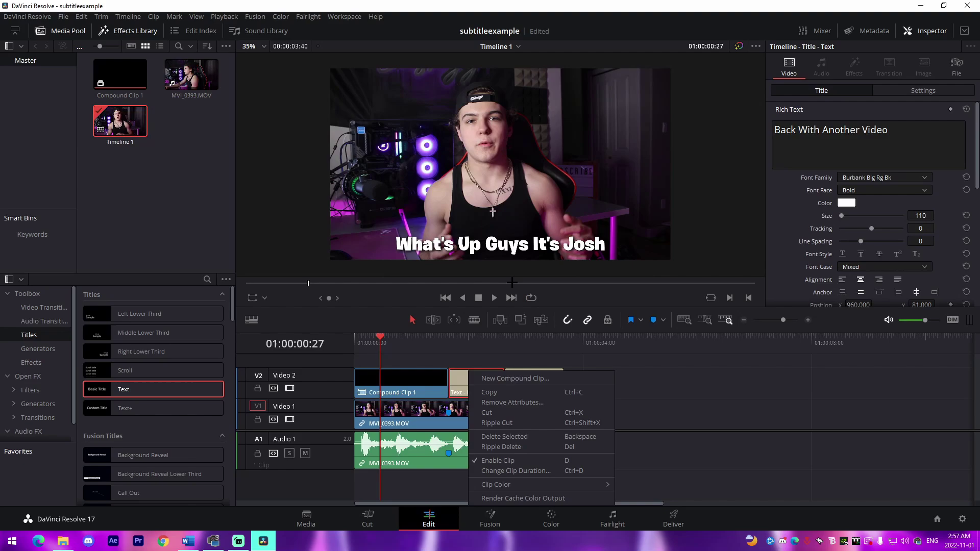
click(505, 379)
click(552, 298)
right_click(526, 377)
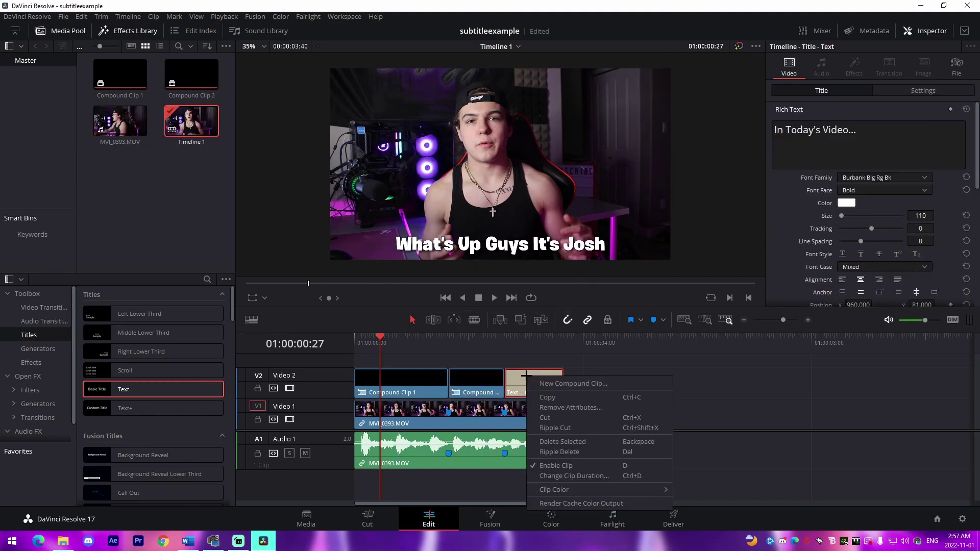
click(545, 383)
click(551, 298)
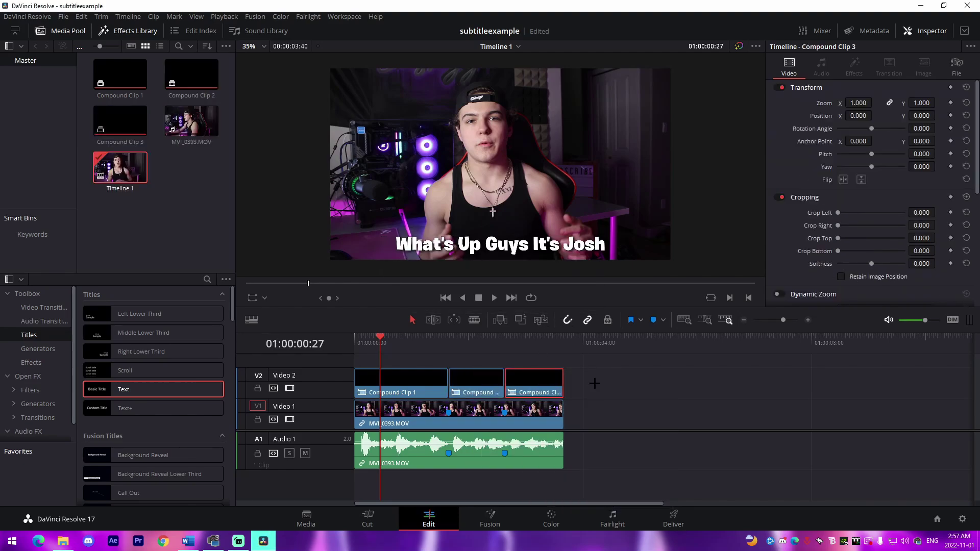
click(621, 409)
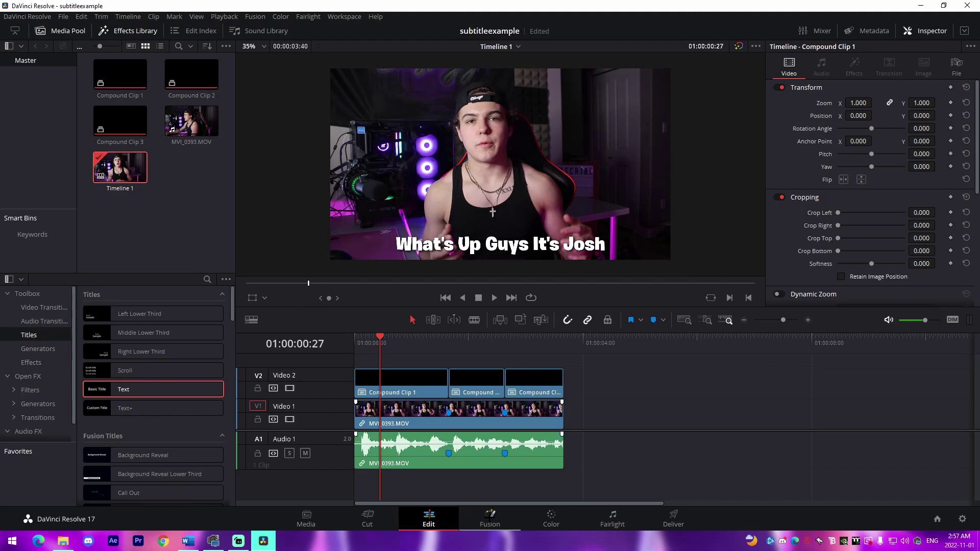
- Open the first compound clip in Fusion and add a Transform node
click(433, 387)
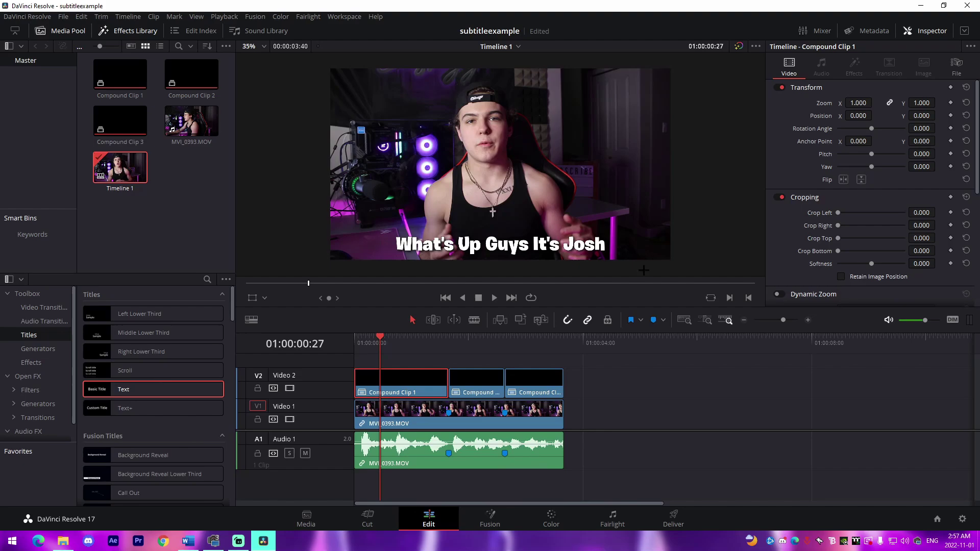
click(490, 518)
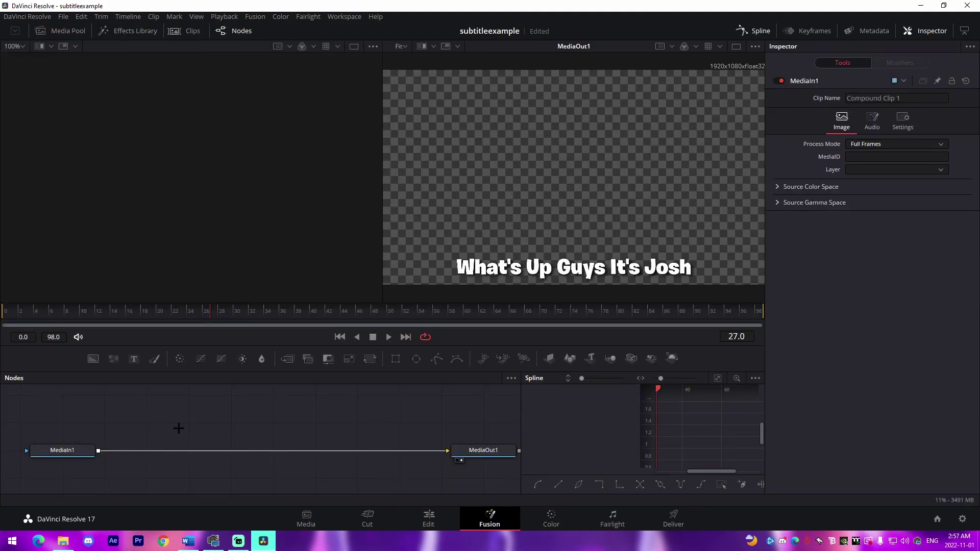
key(shift+space)
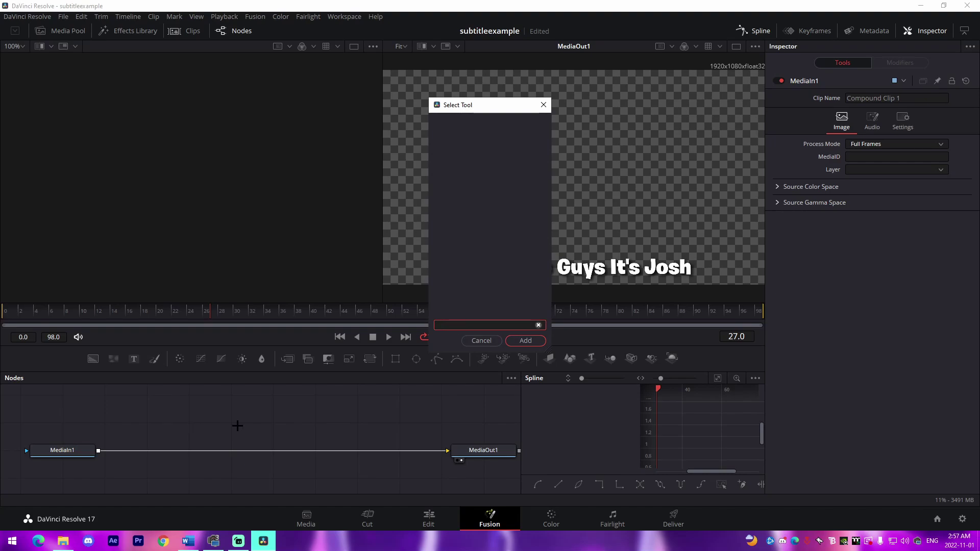
text(tra)
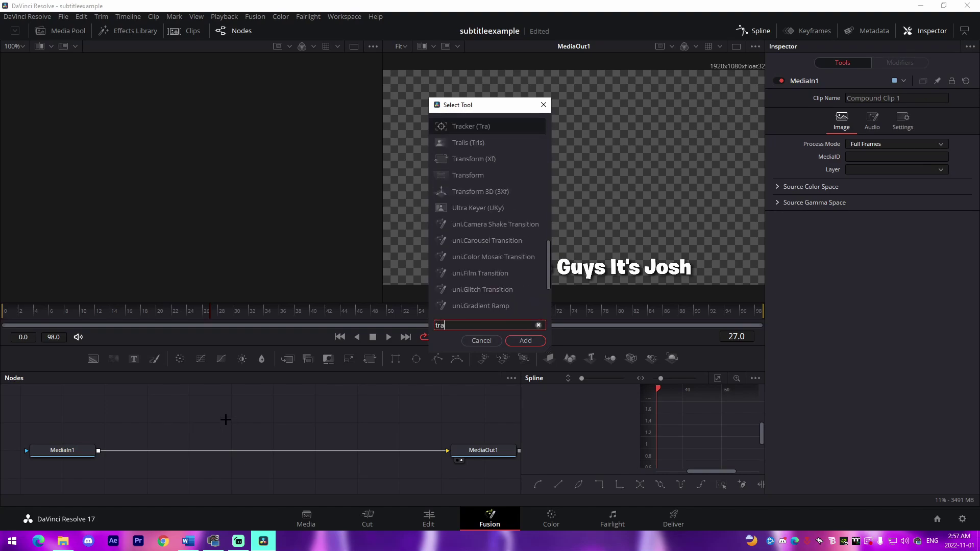
click(478, 175)
click(526, 341)
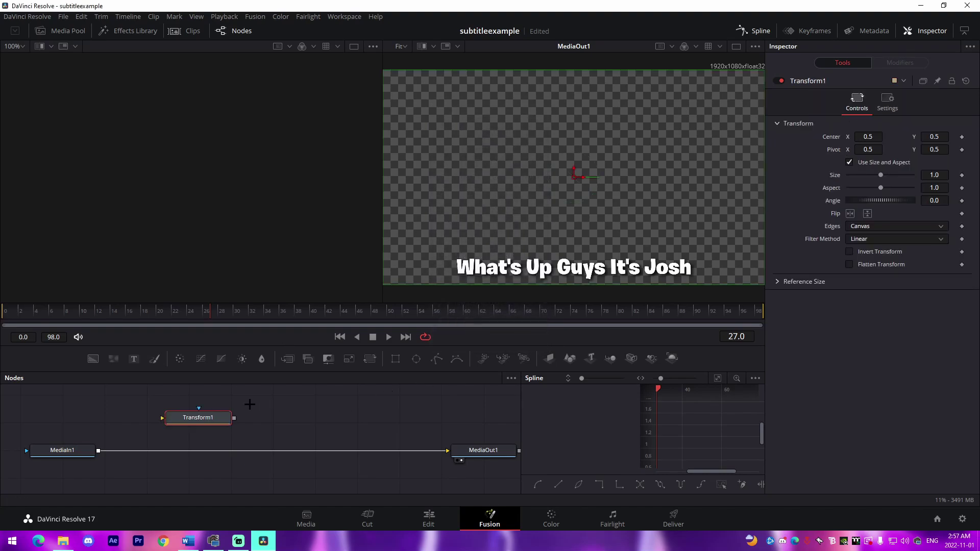
- Insert the Transform node between MediaIn1 and MediaOut1, and go to frame 0
click(304, 410)
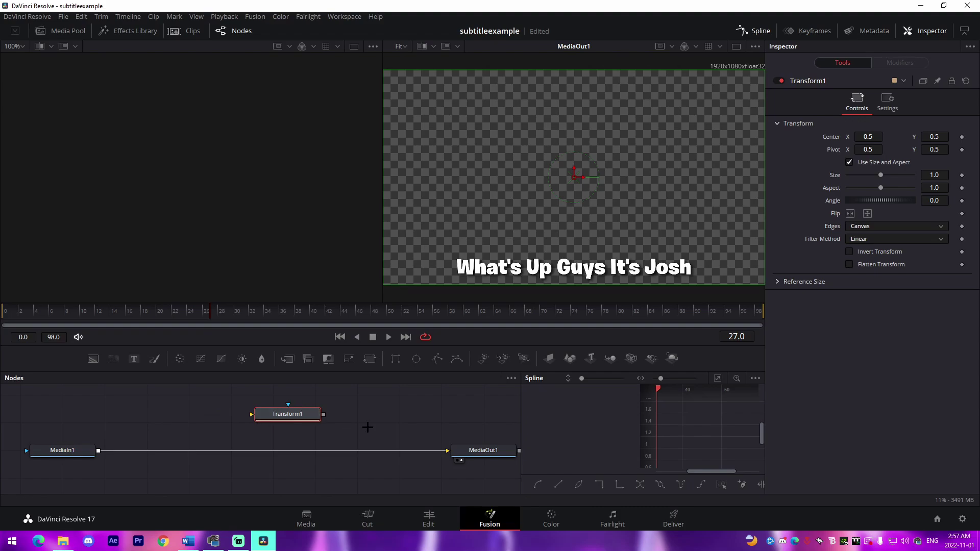
drag(294, 414, 291, 451)
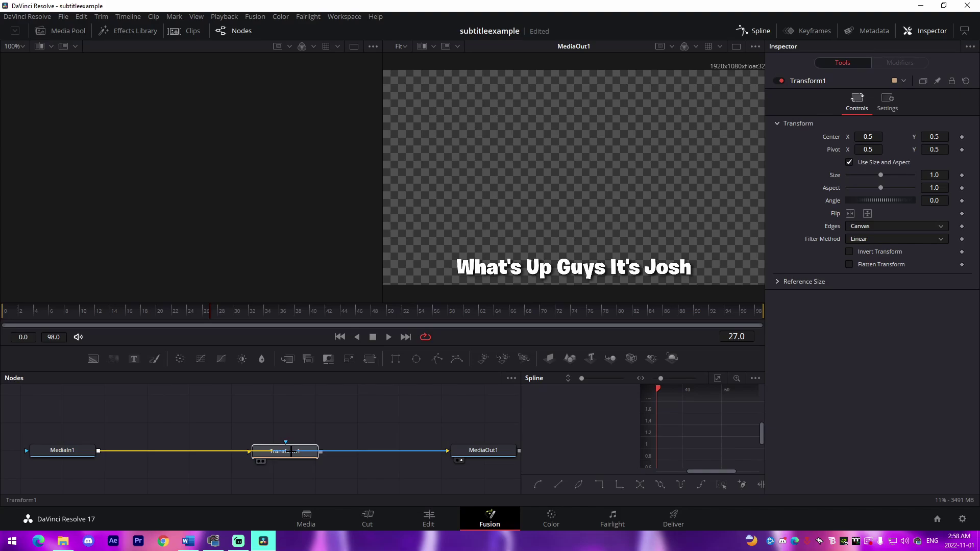
drag(291, 451, 267, 454)
key(Home)
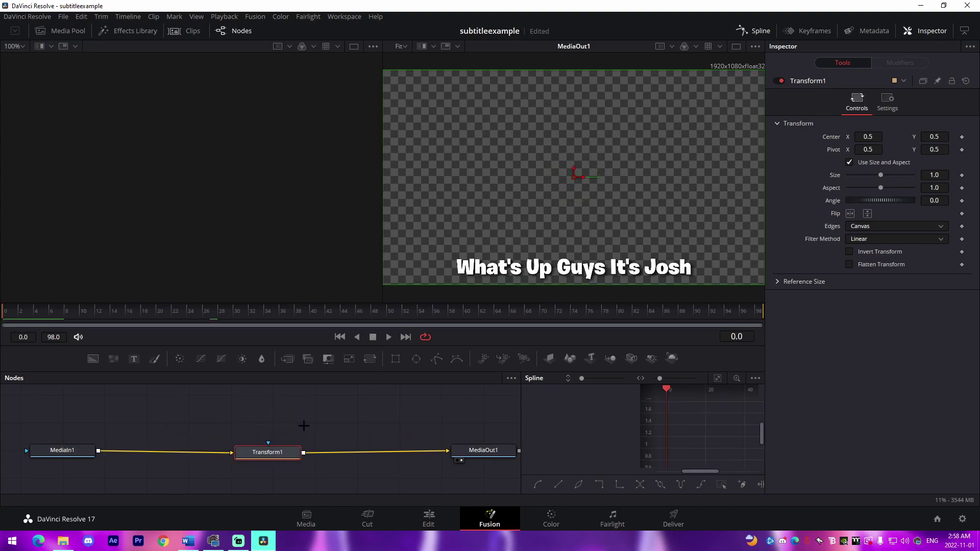
drag(873, 137, 814, 136)
key(ctrl+z)
mouse_move(880, 175)
mouse_down()
mouse_move(889, 172)
mouse_move(881, 175)
mouse_up()
click(294, 414)
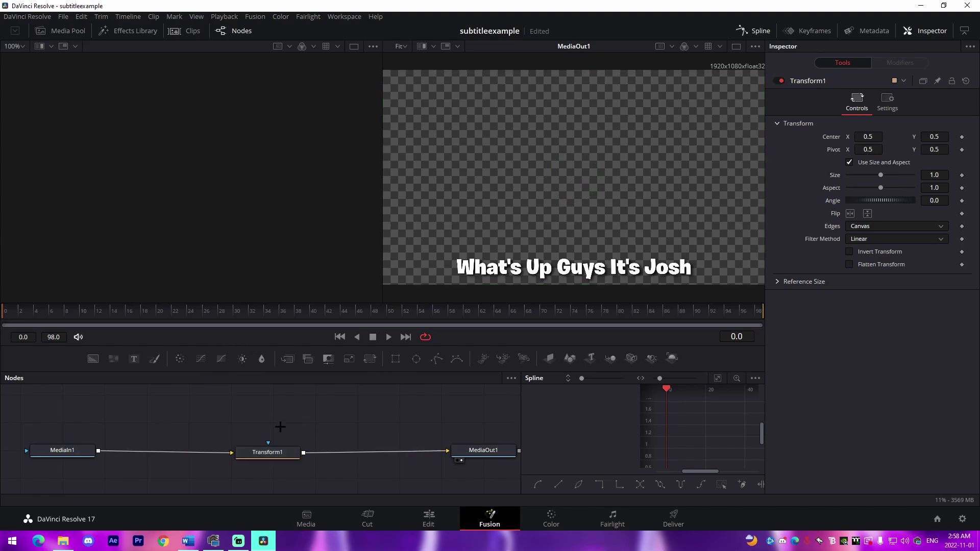
- Add a Size keyframe on the Transform node at frame 0
click(268, 453)
click(962, 175)
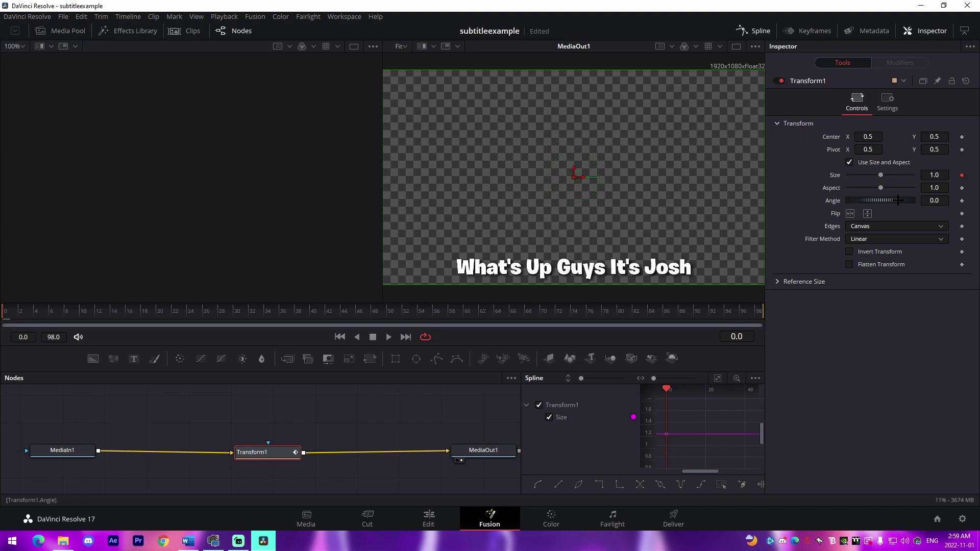
mouse_move(935, 151)
mouse_down()
mouse_move(956, 150)
mouse_move(932, 152)
mouse_up()
mouse_move(881, 176)
mouse_down()
mouse_move(898, 175)
mouse_move(866, 175)
mouse_up()
key(ctrl+z)
key(ctrl+z)
mouse_move(881, 175)
mouse_down()
mouse_move(850, 175)
mouse_move(867, 175)
mouse_up()
key(ctrl+z)
- Set the Transform node's Y pivot to 0.074, centred on the text, and its size to 0 at frame 0
drag(939, 155, 916, 155)
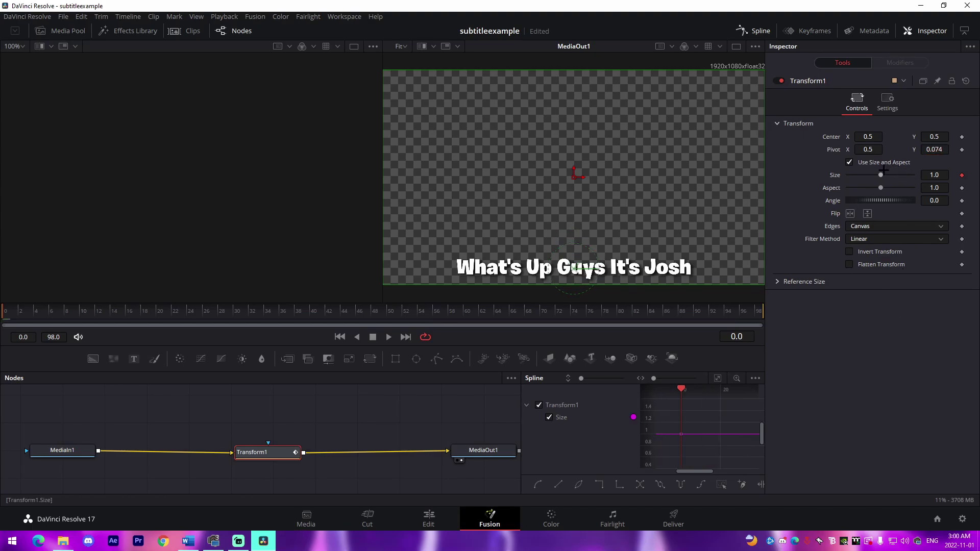
drag(881, 174, 661, 190)
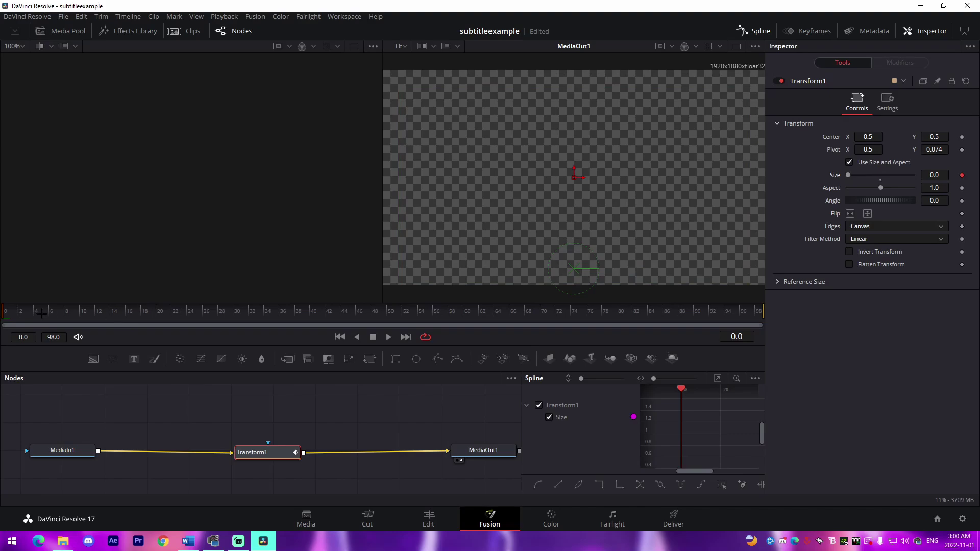
- Set the Transform node's size to 1 at frame 30
drag(35, 313, 238, 313)
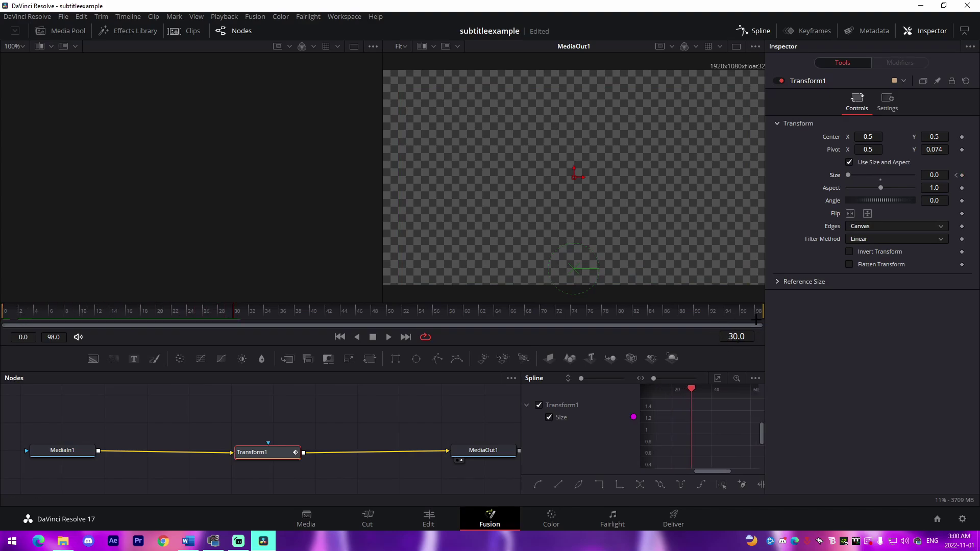
click(935, 175)
text(1)
key(Tab)
click(901, 344)
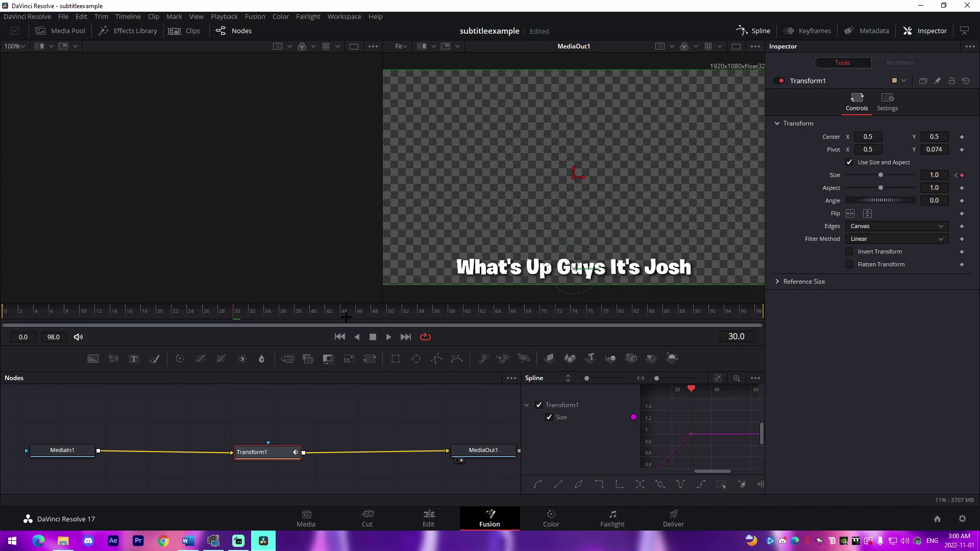
- Add a Size keyframe at frame 78 to hold the scale, and reduce the size to its minimum at frame 98
drag(667, 312, 791, 316)
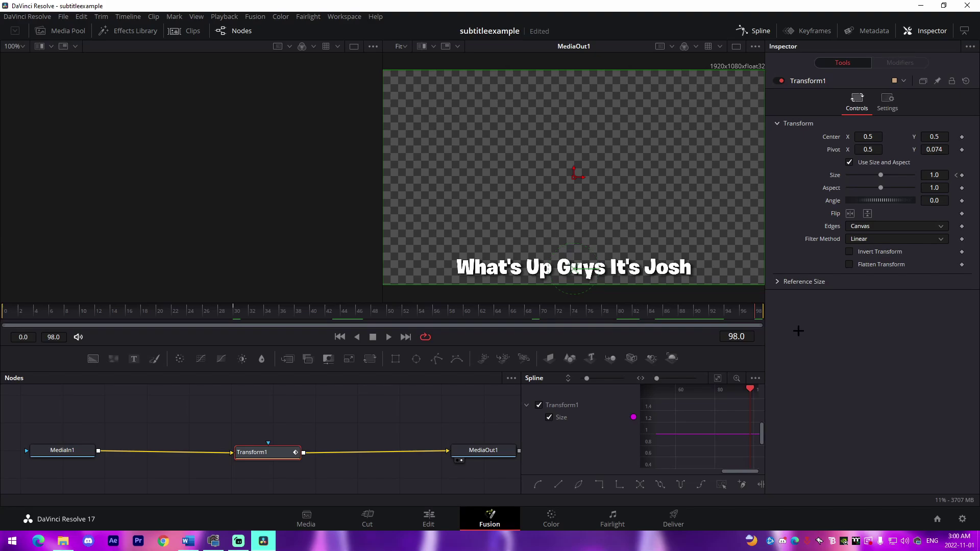
drag(796, 330, 604, 335)
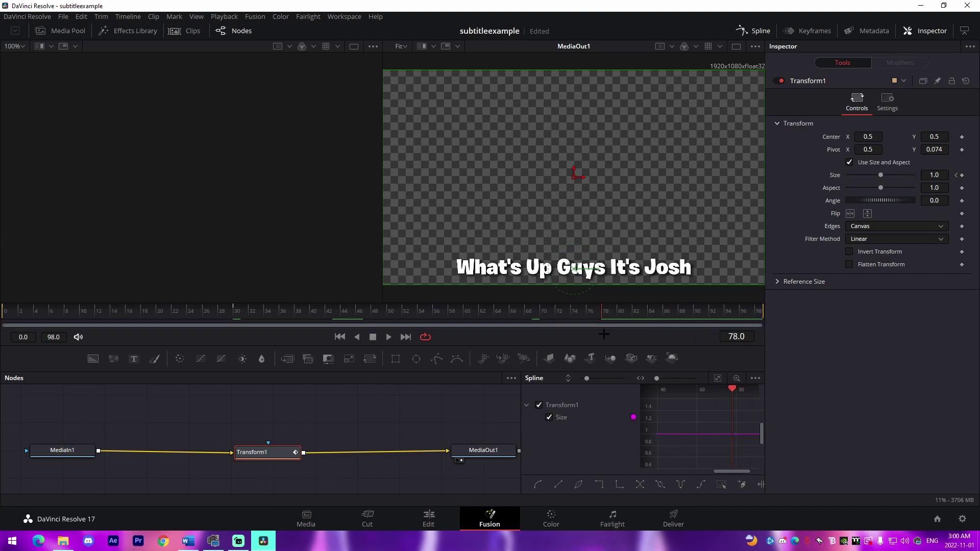
click(962, 175)
drag(697, 312, 761, 313)
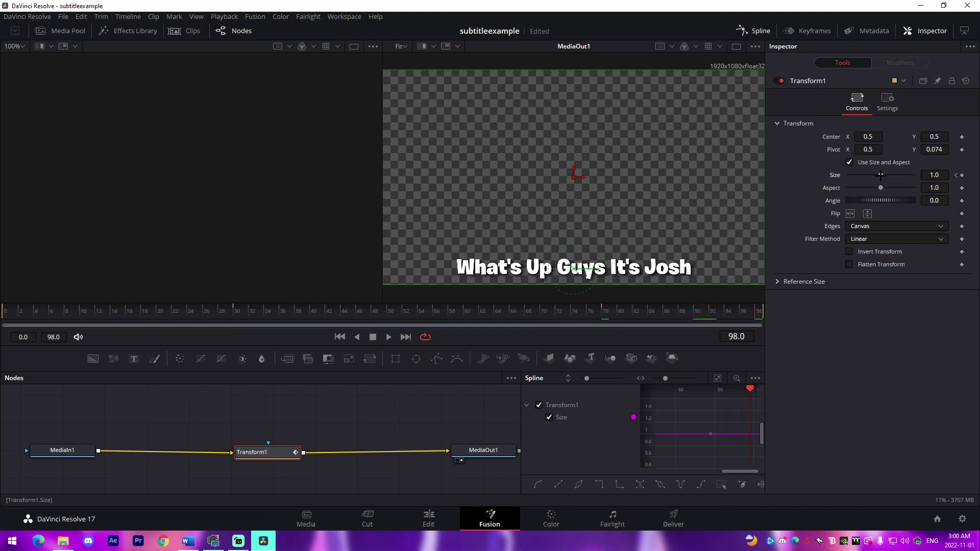
drag(881, 175, 749, 184)
- Play the composition from frame 0 to check the text's scale animation
drag(58, 310, 2, 312)
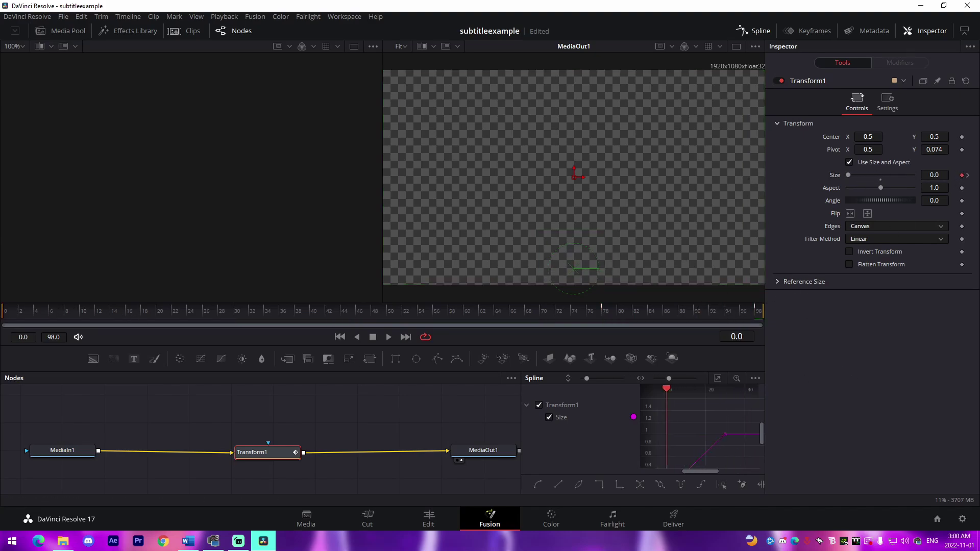
key(space)
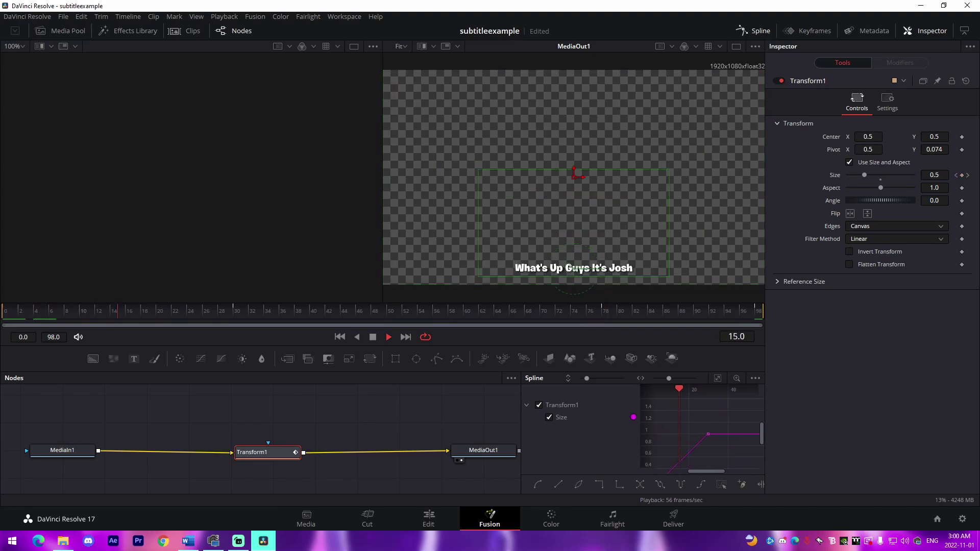
key(space)
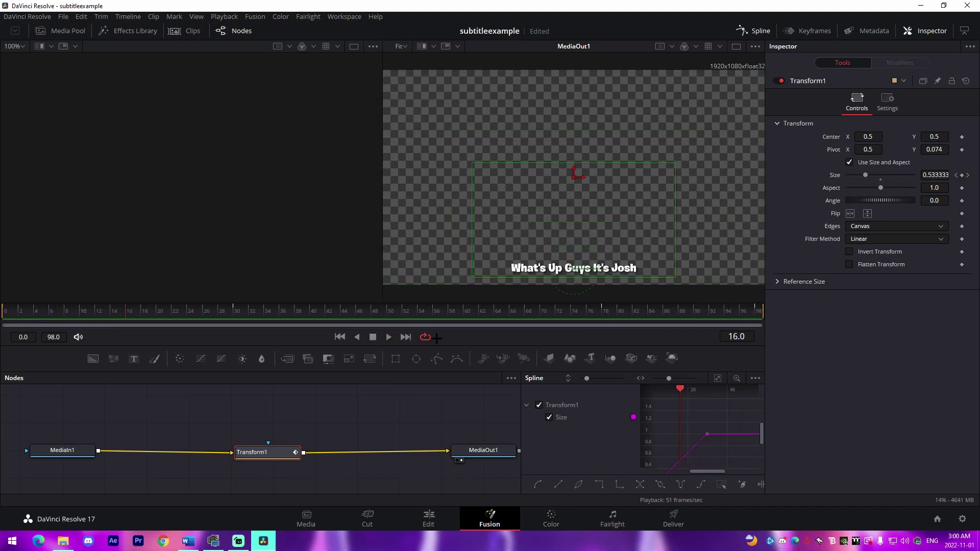
- Replay the subtitle's scale-in and scale-out in Fusion, then stop playback
key(Home)
key(space)
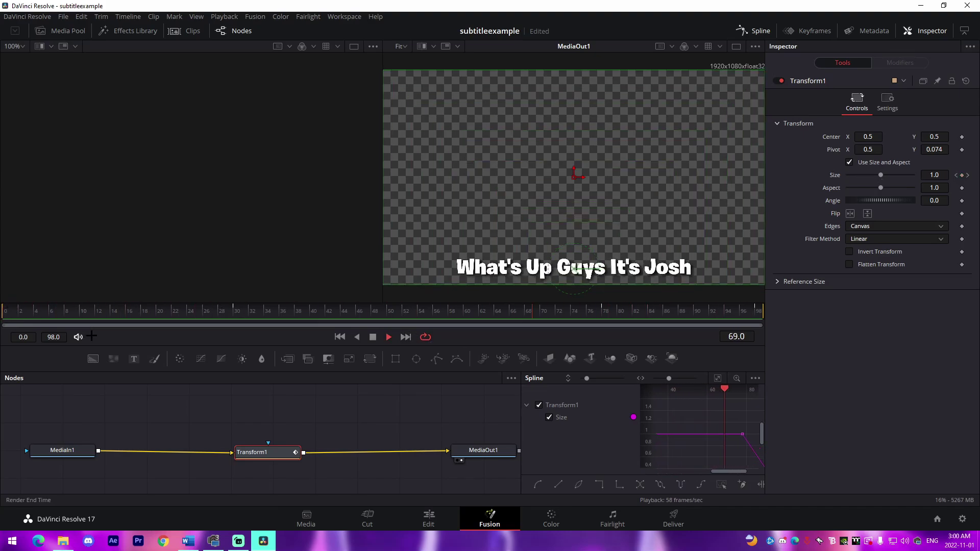
key(space)
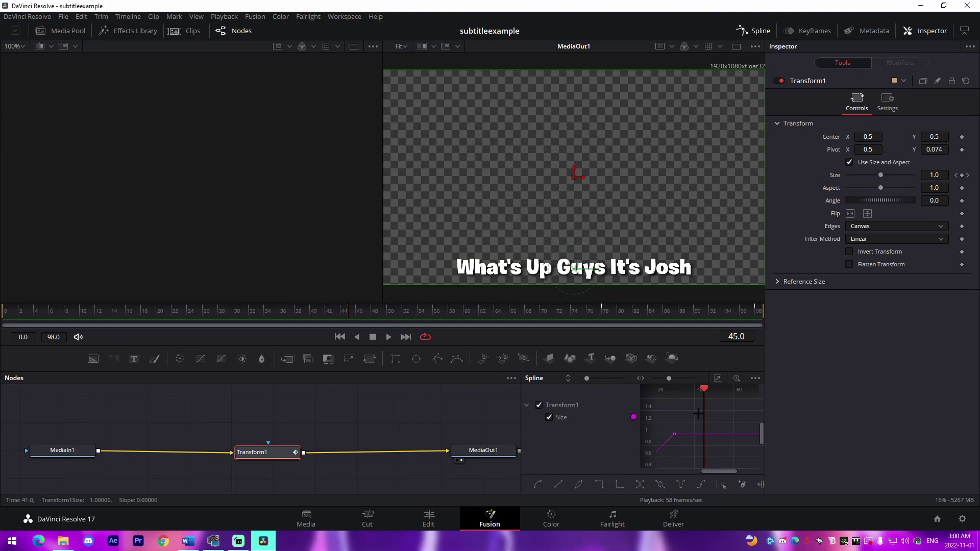
- Open the Spline editor, widen it and fit Transform1's whole Size curve in view
click(754, 30)
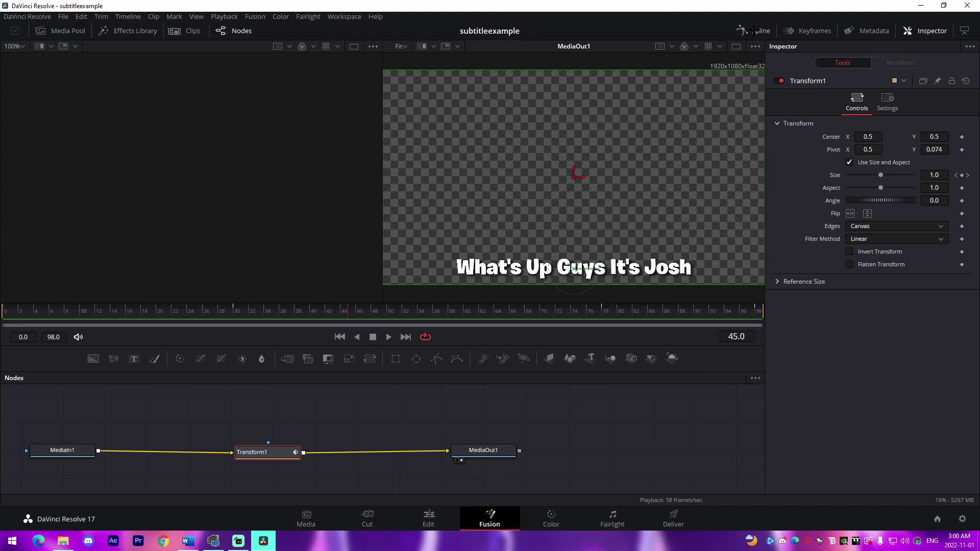
click(754, 30)
drag(522, 427, 363, 424)
click(718, 378)
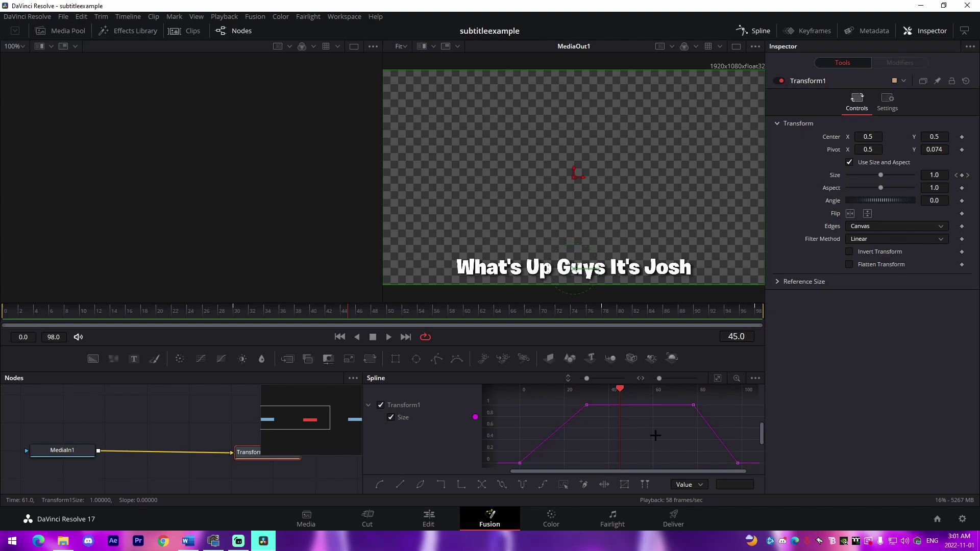
- Select all Size keyframes and shape the scale-in segment between frames 0 and 30 into a smooth S-curve
click(597, 446)
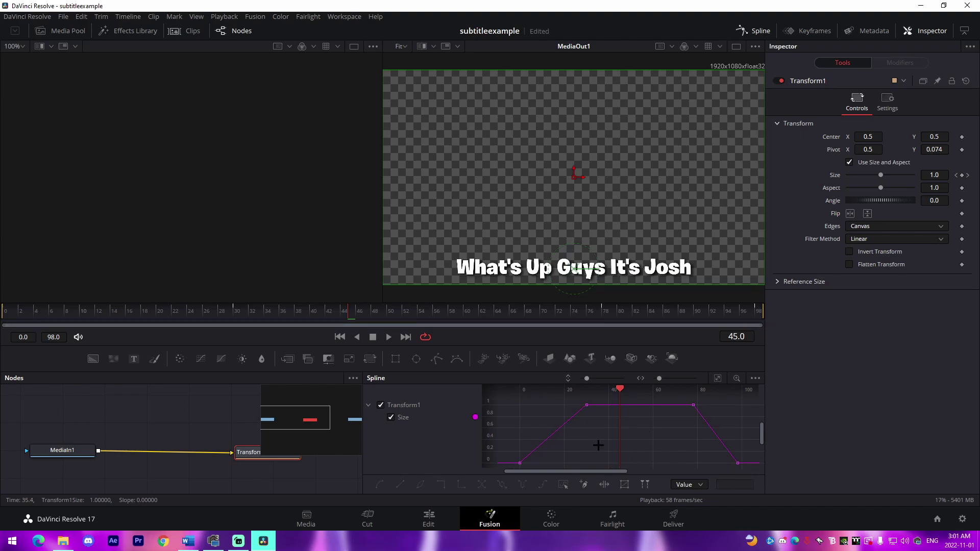
key(ctrl+a)
drag(542, 446, 561, 465)
drag(563, 428, 529, 410)
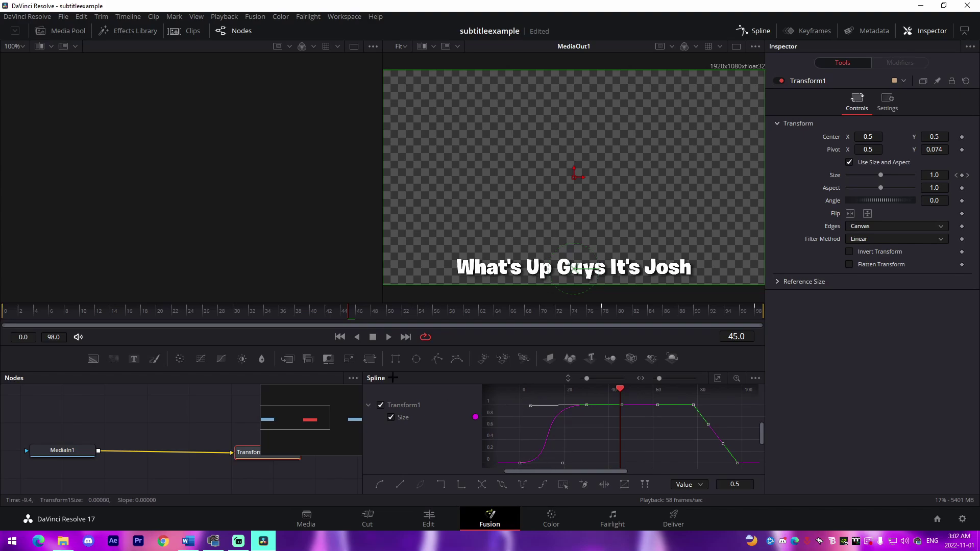
- Play the composition from frame 0 to check the eased scale-in
click(3, 312)
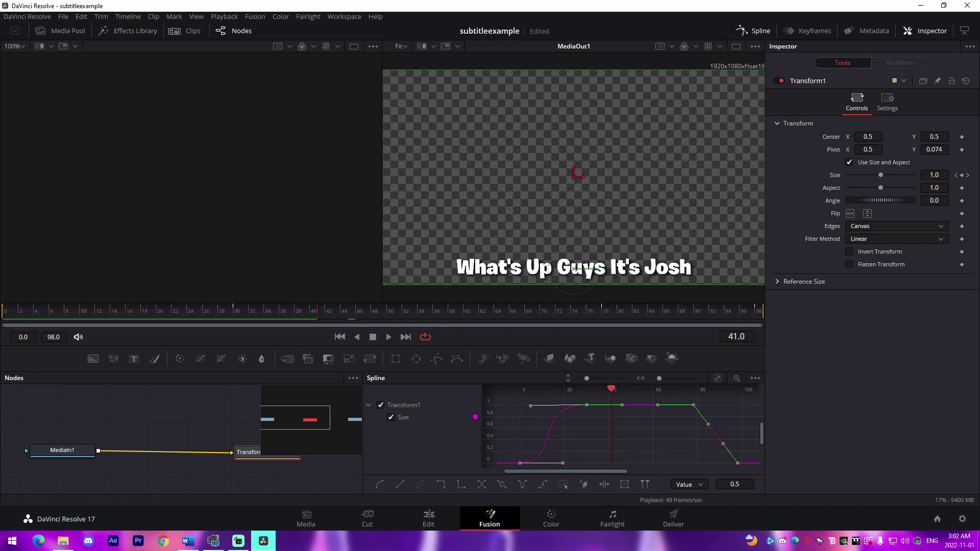
key(space)
key(space)
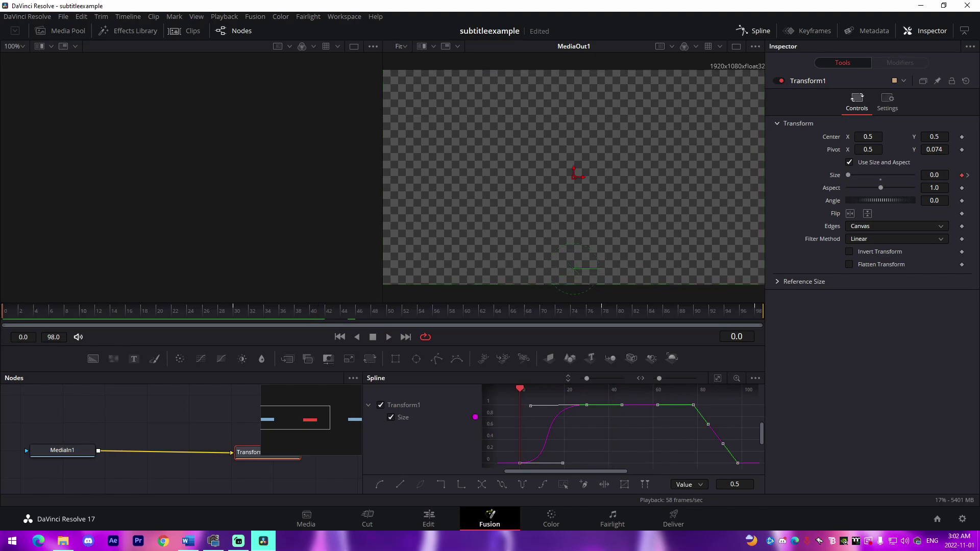
- Shape the scale-out segment between frames 78 and 98 into a matching S-curve and preview it from the start
key(space)
drag(558, 432, 495, 428)
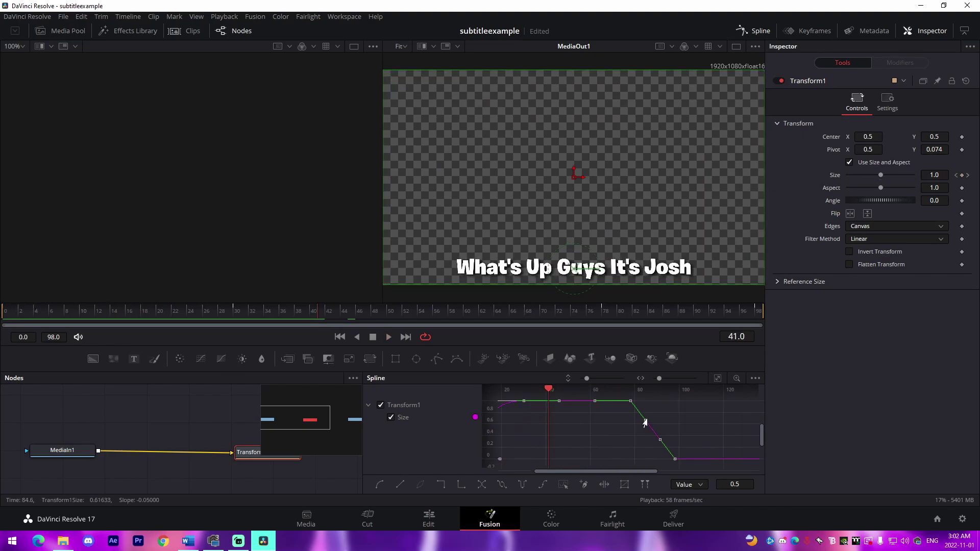
drag(645, 421, 672, 402)
key(space)
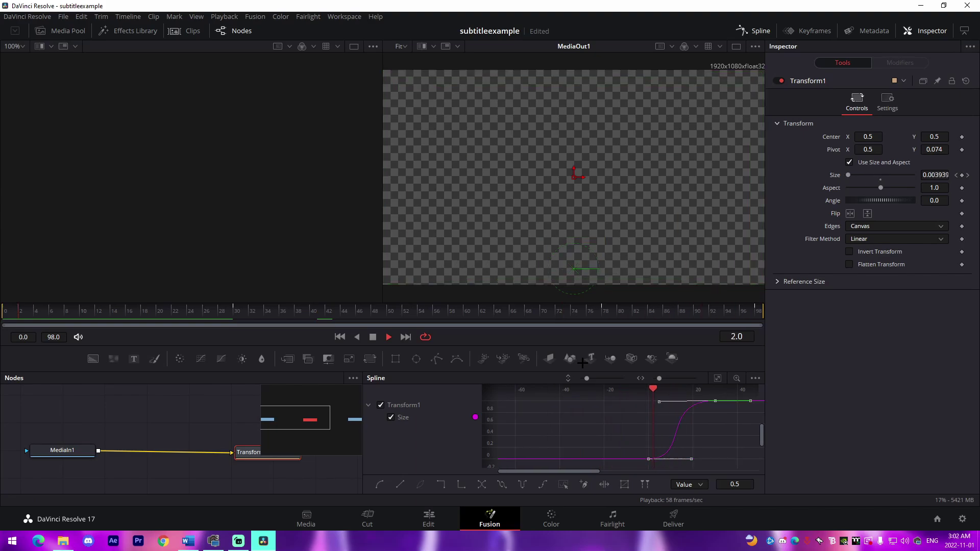
click(4, 311)
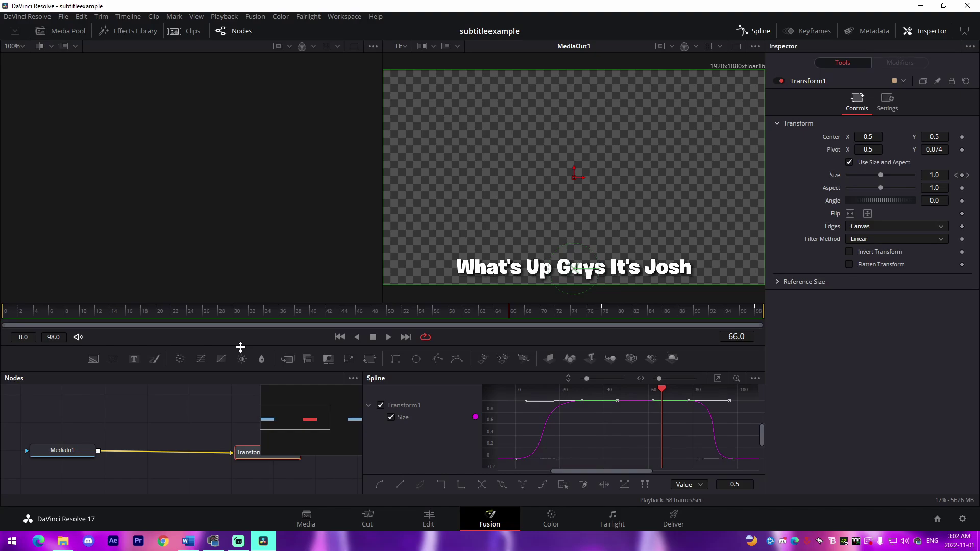
- Return to the Edit page and play Timeline 1 from the start to check the first animated subtitle
click(429, 519)
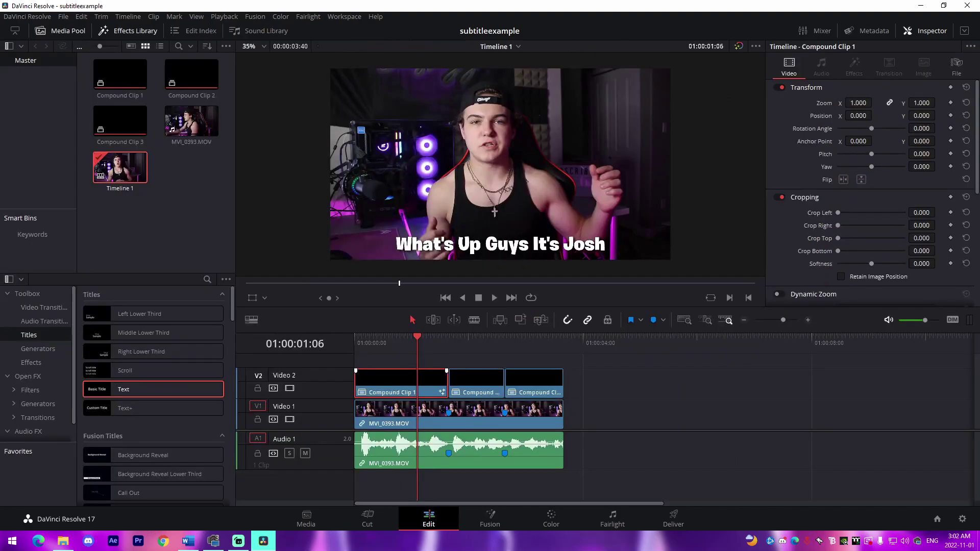
drag(408, 337, 323, 348)
key(space)
key(space)
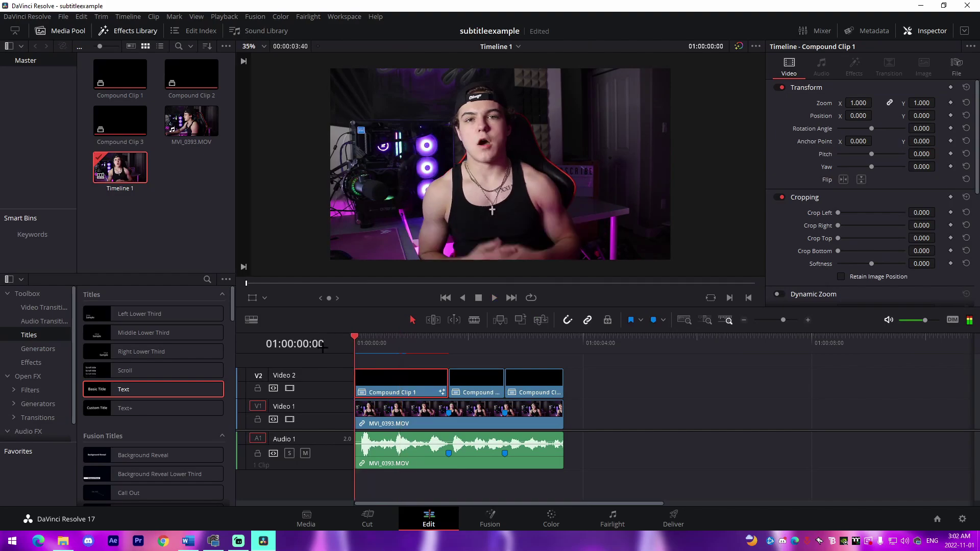
key(space)
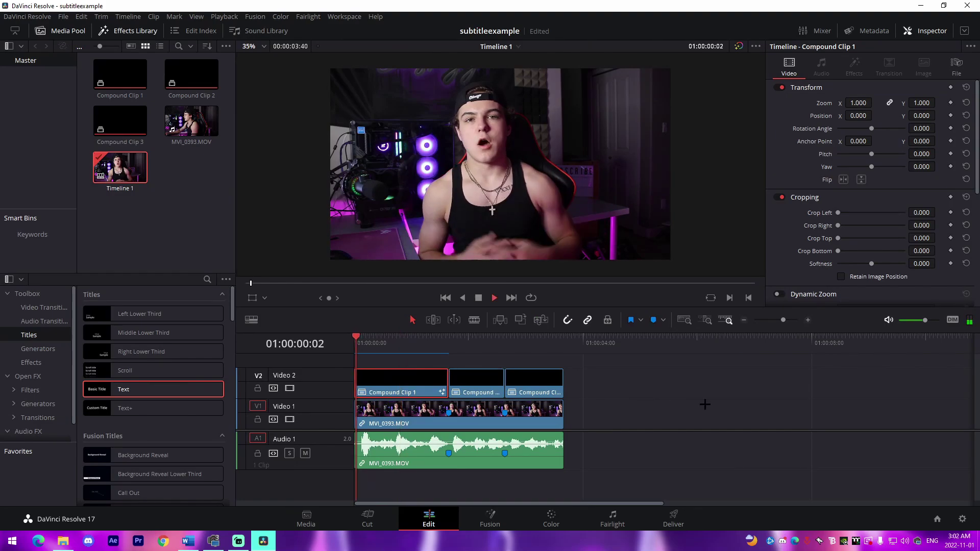
key(space)
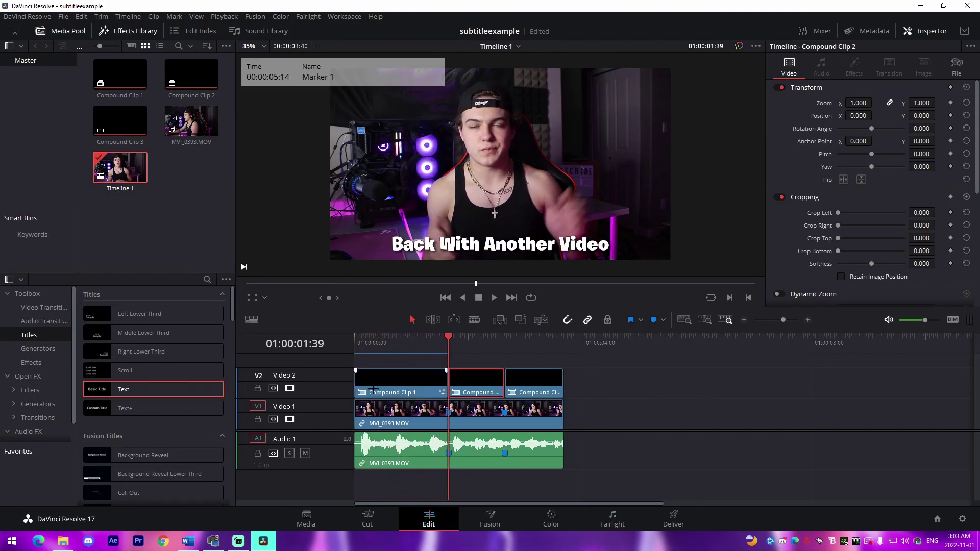
- Open Compound Clip 2 in Fusion and add a Transform (Xf) node between MediaIn1 and MediaOut1
click(489, 518)
key(shift+space)
text(Transform)
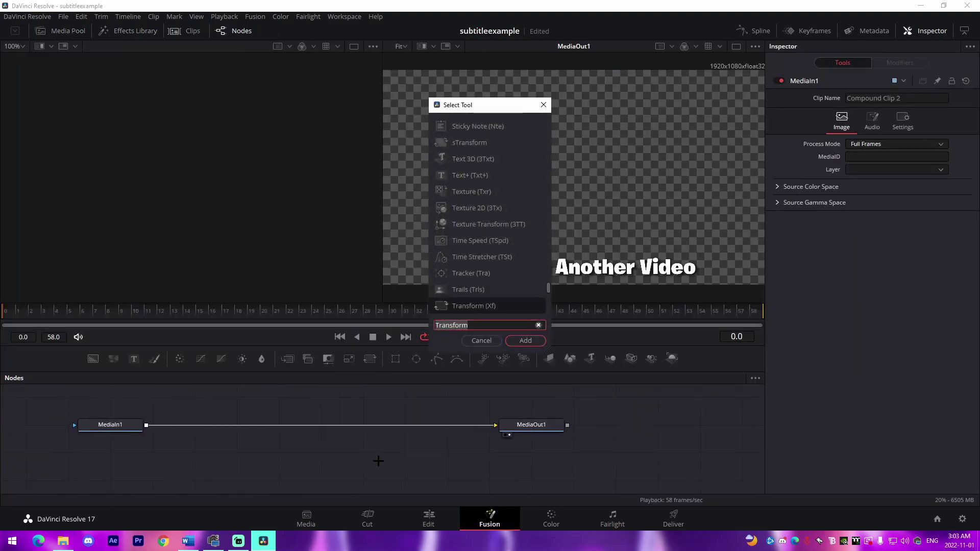
click(525, 341)
drag(383, 463, 334, 428)
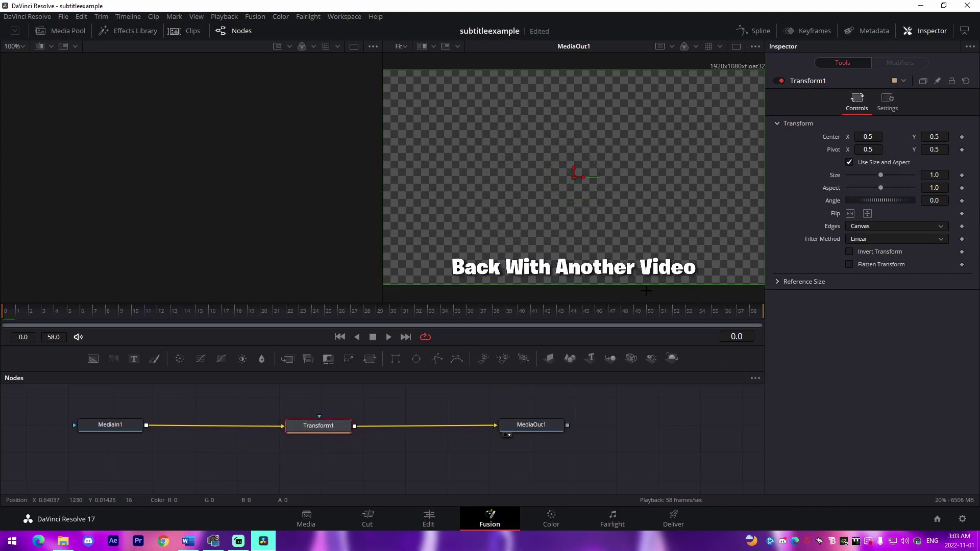
- Keyframe the Transform node's Center Y at 0.35 on frame 0 and 0.5 on frame 20 to slide the text up
click(962, 136)
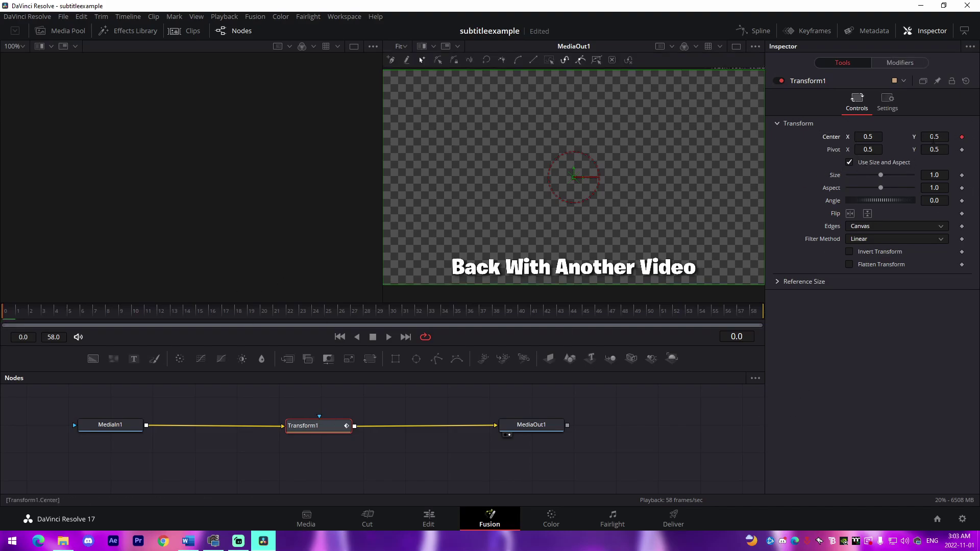
drag(932, 138, 856, 138)
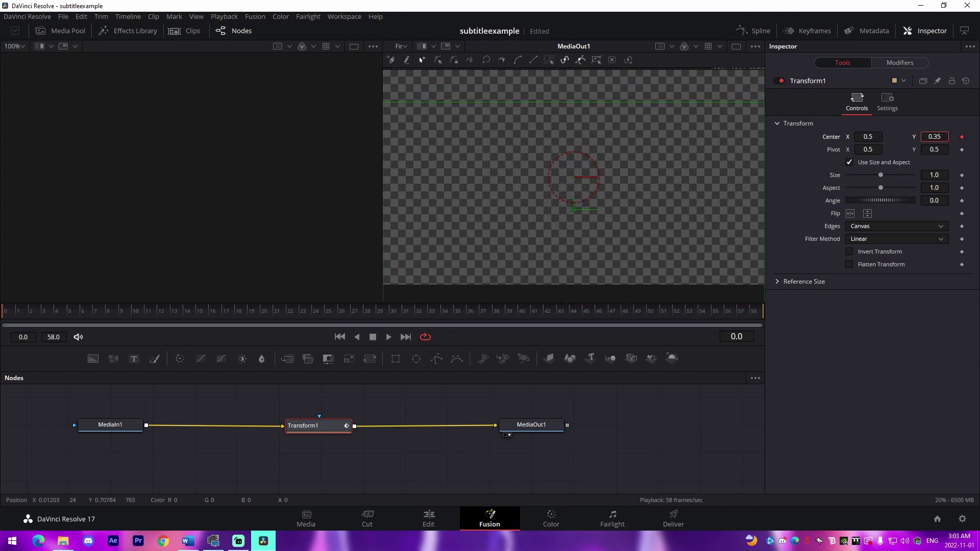
click(169, 318)
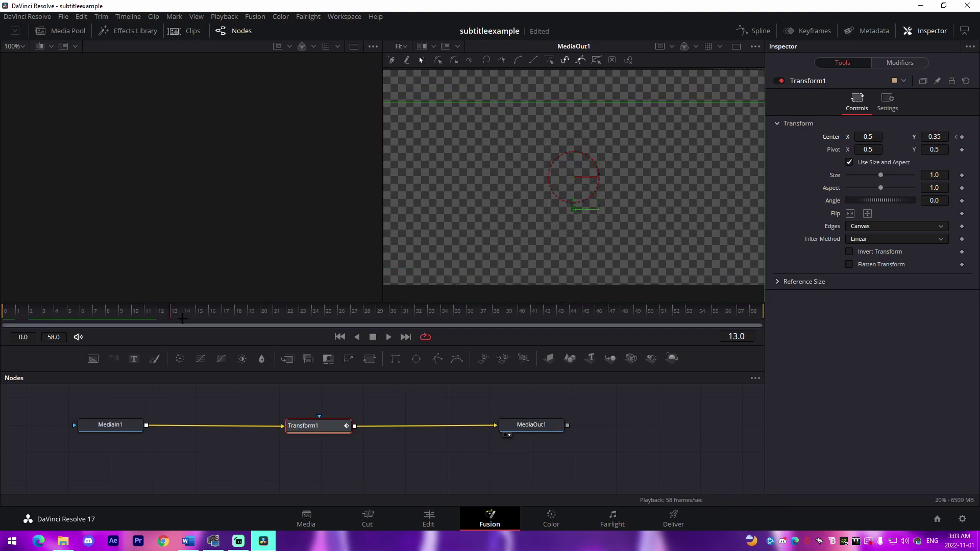
drag(182, 319, 261, 325)
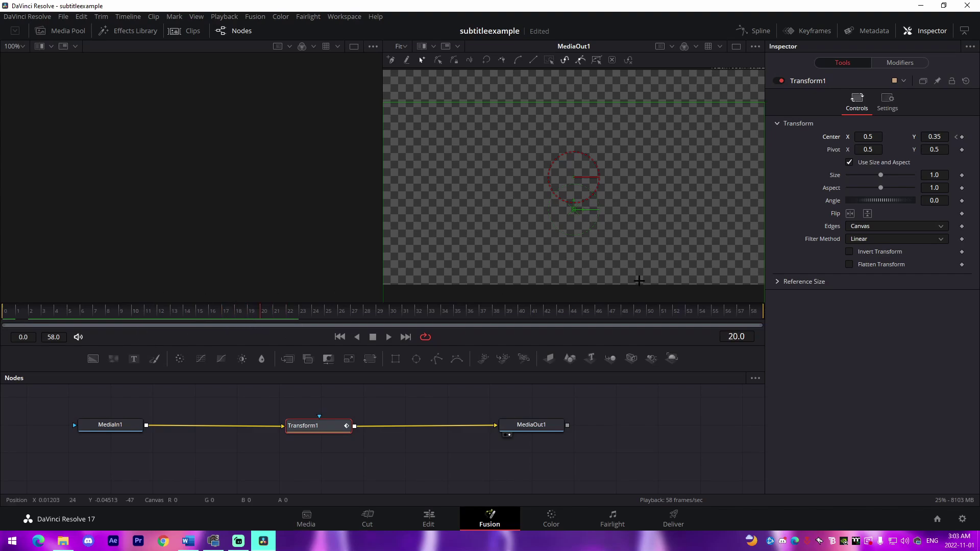
click(935, 134)
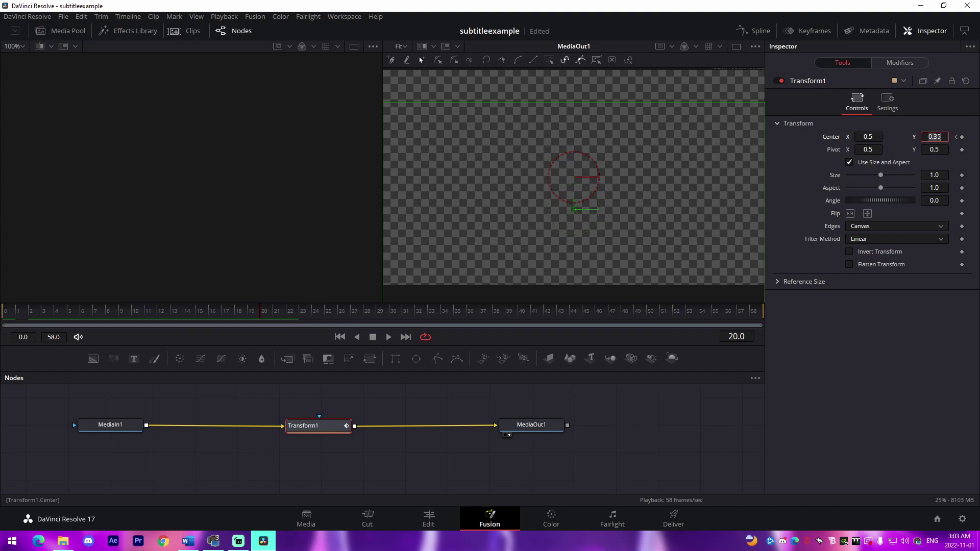
key(BackSpace)
text(.5)
key(Tab)
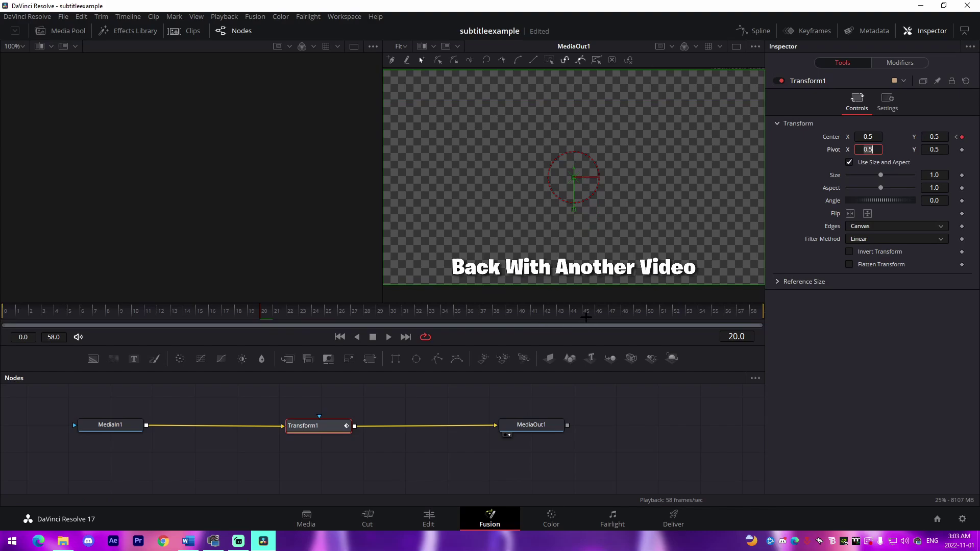
- Add a Center keyframe at about frame 43 to hold the text, lower Center Y to 0.349 at frame 58, and preview the motion
drag(586, 317, 553, 319)
click(178, 321)
drag(178, 321, 763, 311)
drag(937, 135, 862, 135)
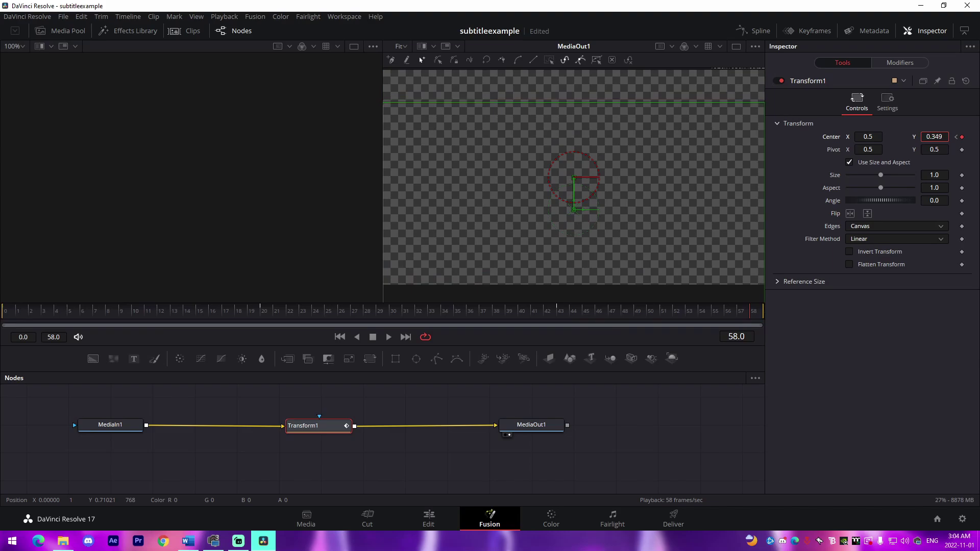
key(Home)
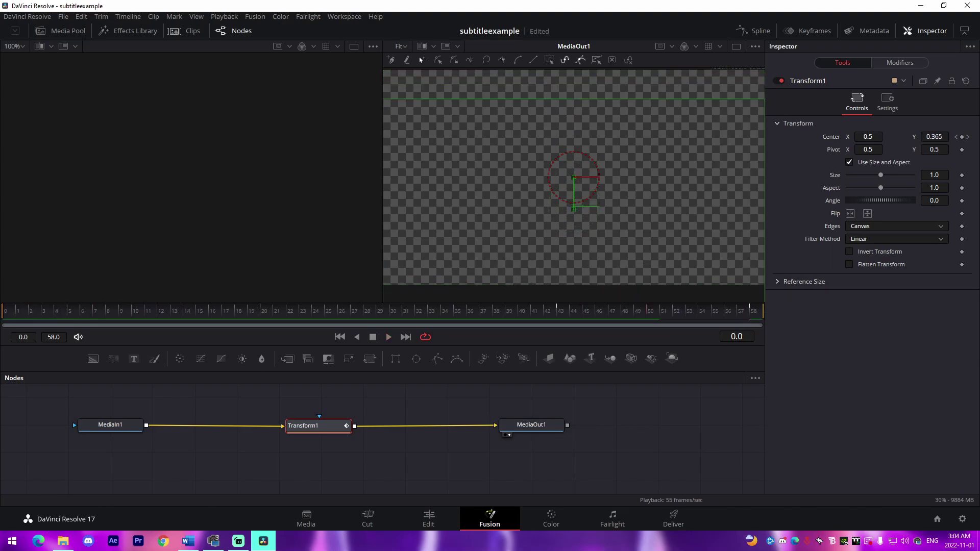
key(space)
- Show Transform1's Displacement curve in the Spline editor and shape its slide-in and slide-out segments into smooth S-curves
click(754, 31)
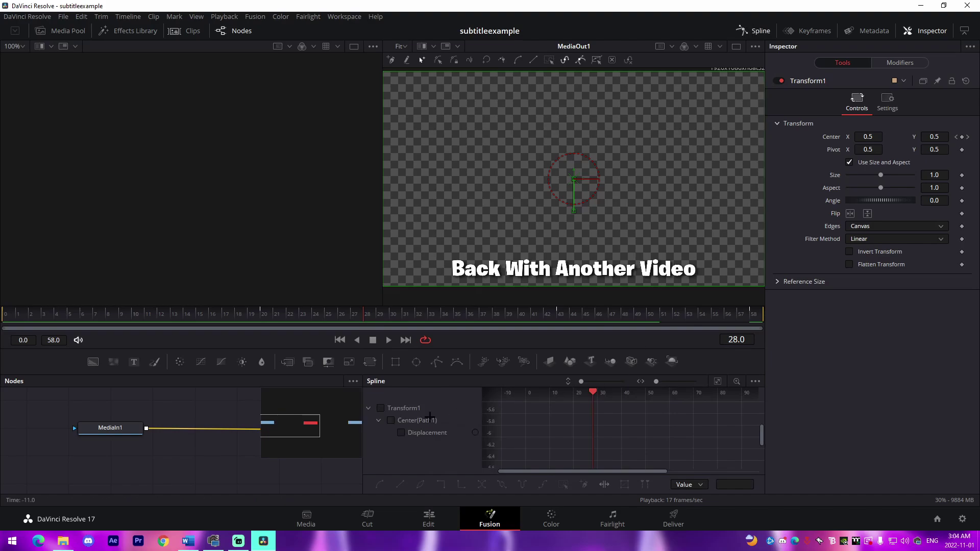
click(380, 408)
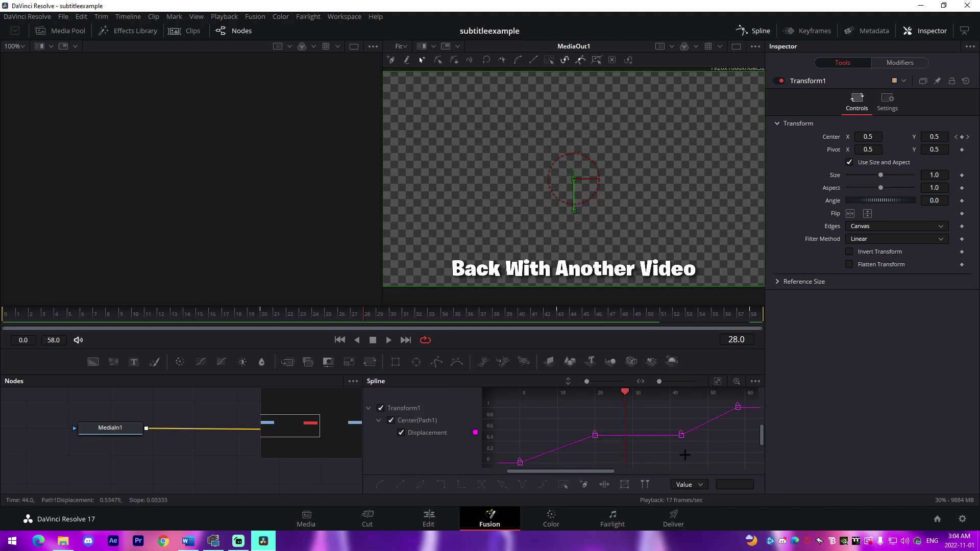
key(ctrl+a)
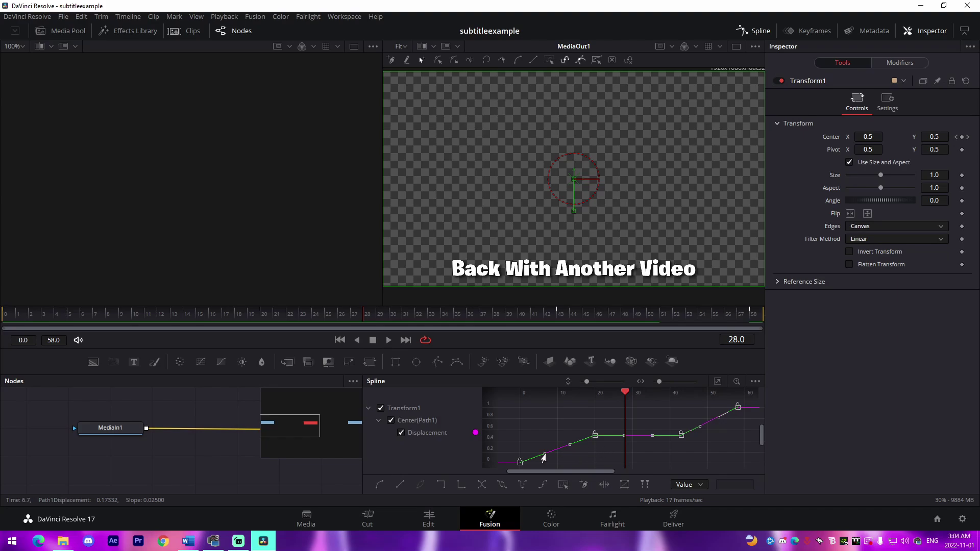
mouse_move(543, 457)
mouse_down()
mouse_move(526, 462)
mouse_move(582, 463)
mouse_move(535, 443)
mouse_up()
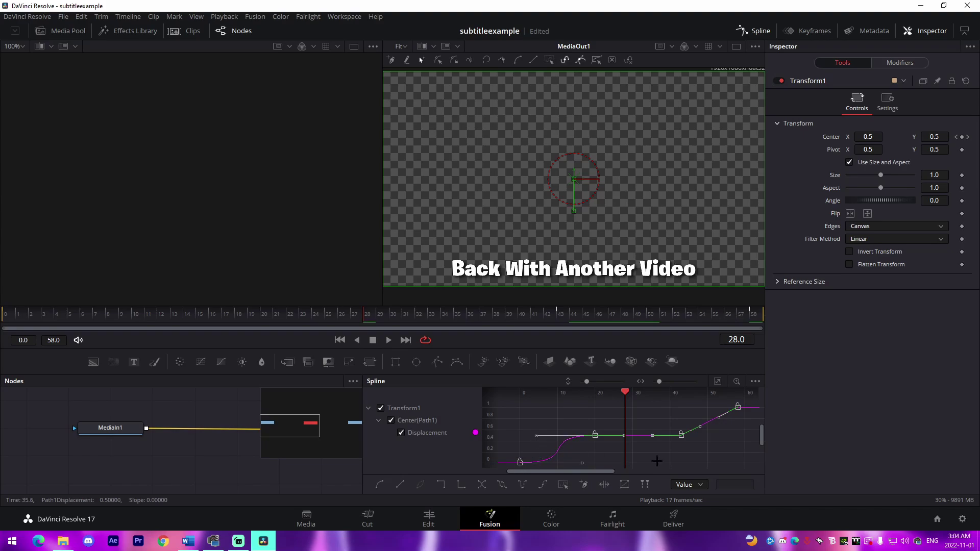
drag(689, 436, 696, 409)
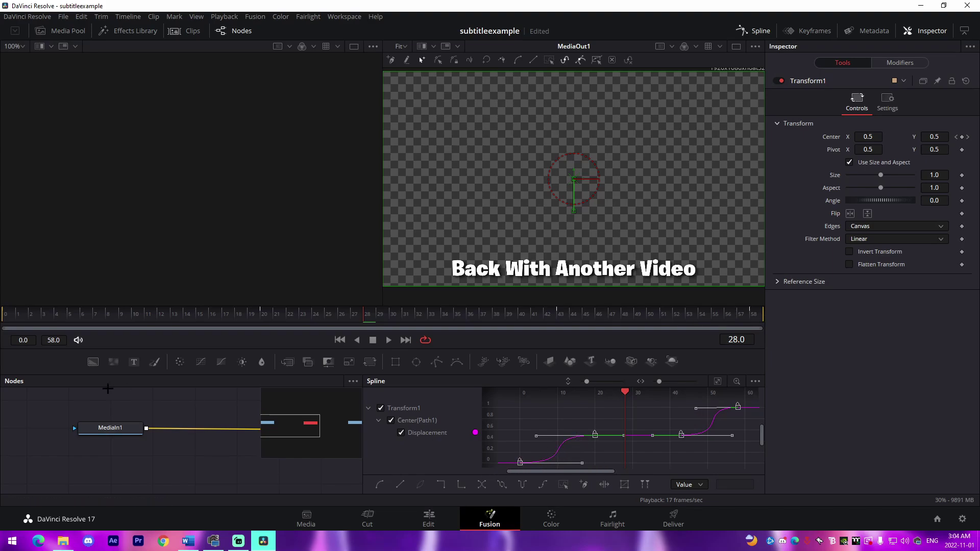
- Preview the eased slide in Fusion, play the Edit timeline from the start, and return the playhead to the start of Compound Clip 2
key(space)
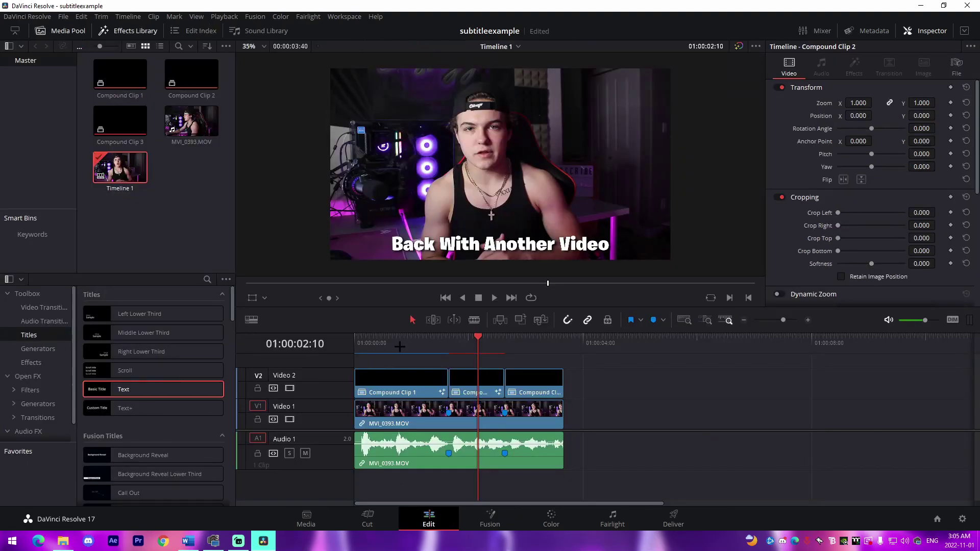
key(Home)
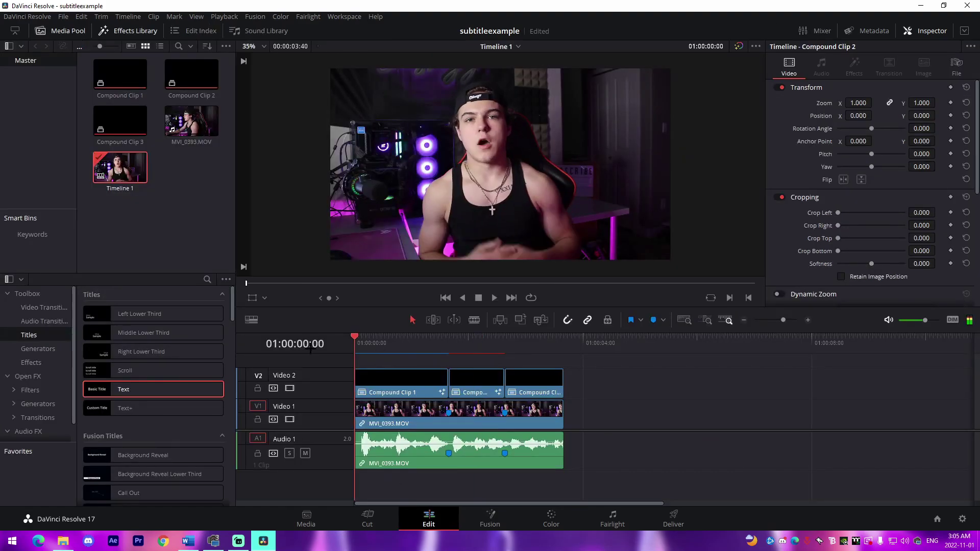
key(space)
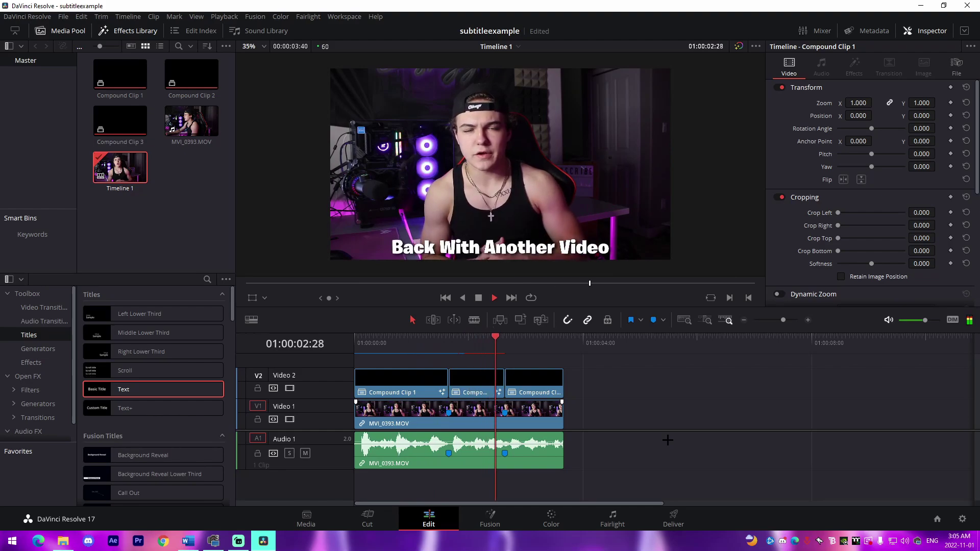
key(Up)
key(Up)
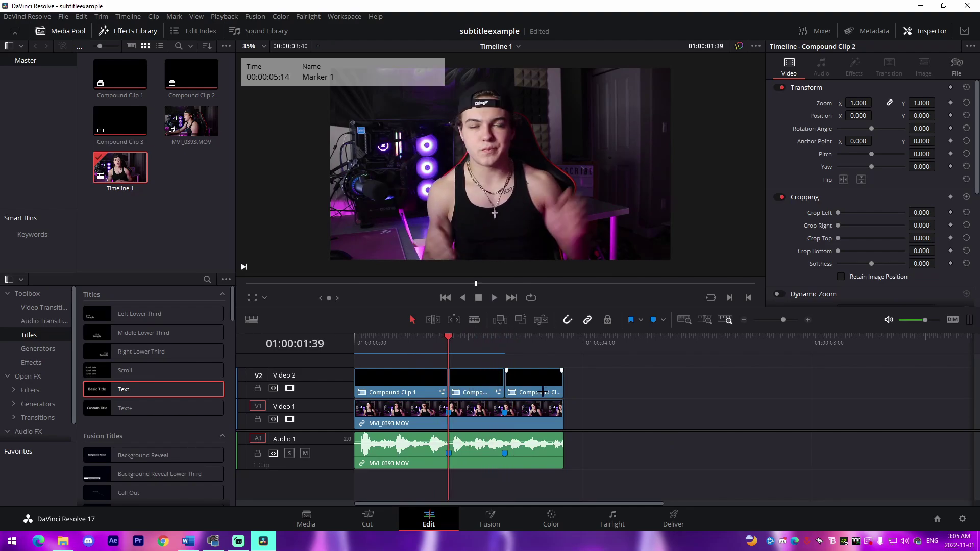